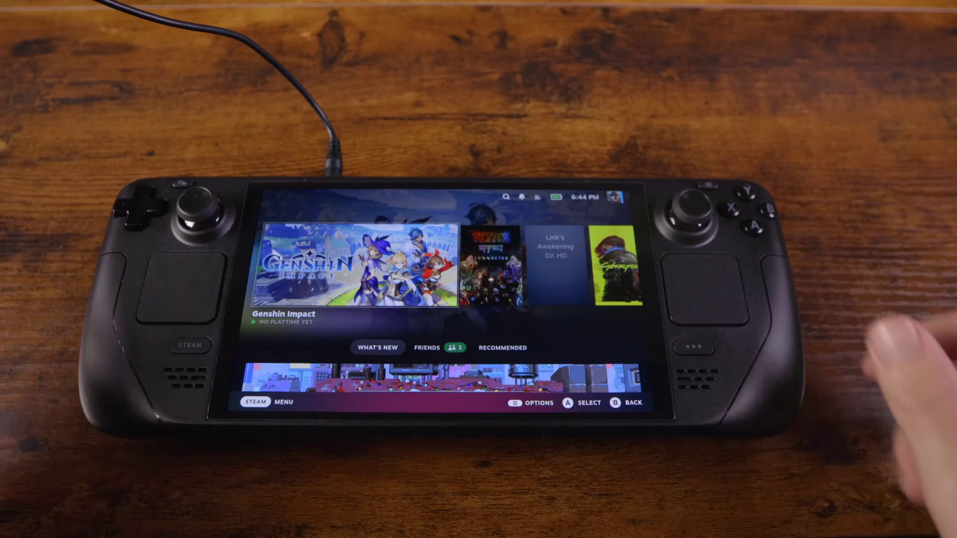
Open Genshin Impact's game page from the home carousel and launch it.
key(Return)
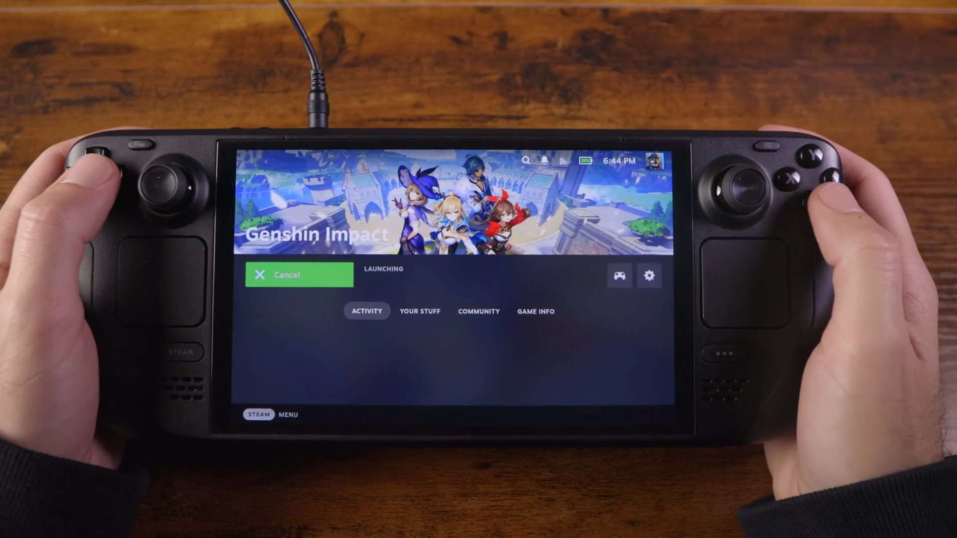
key(Return)
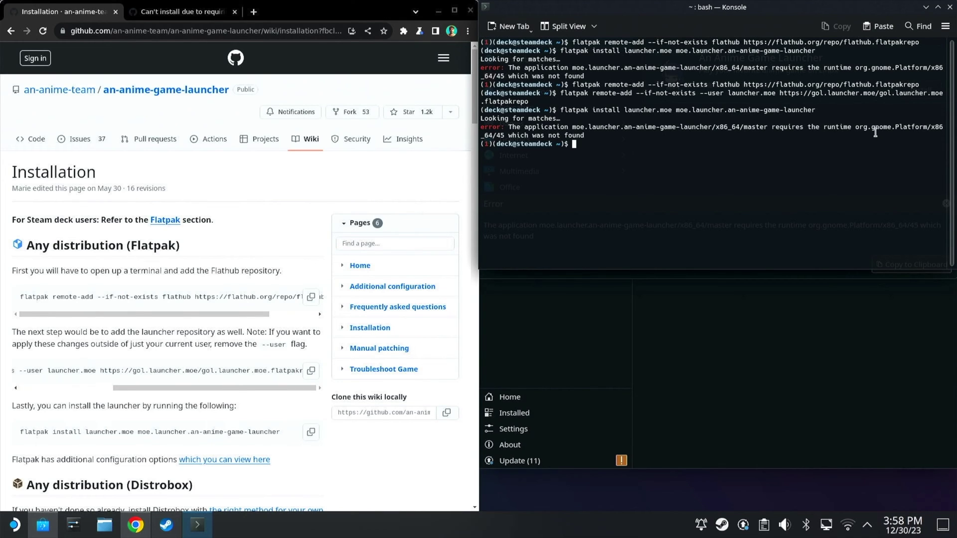
Select the missing runtime name in the Konsole error and bring up the application launcher.
drag(855, 125, 598, 136)
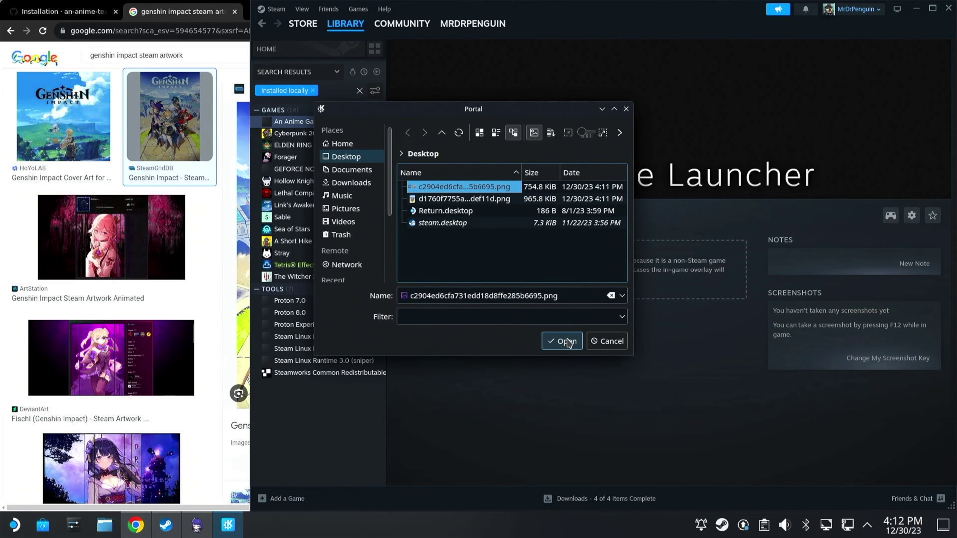
click(565, 340)
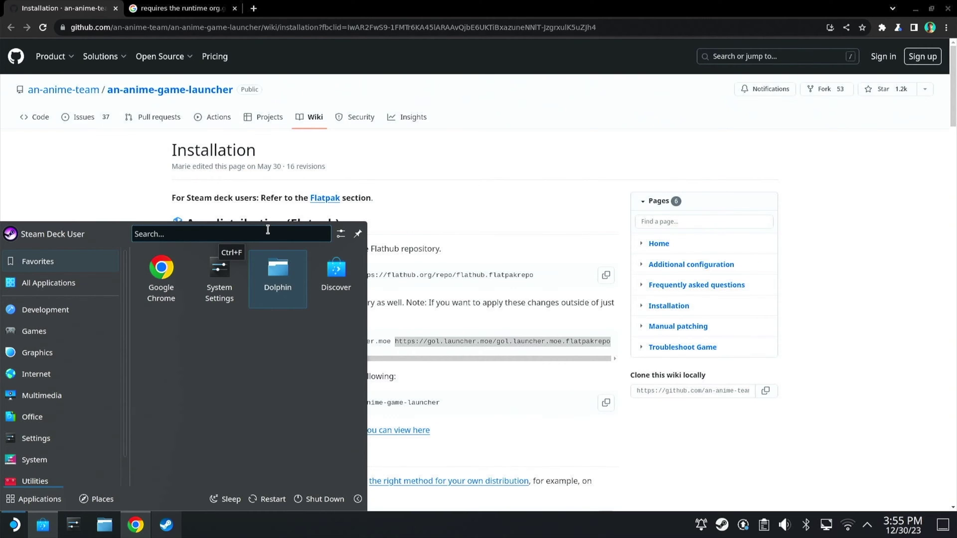
Find Konsole by searching 'term', open it and paste the copied command at its prompt.
text(term)
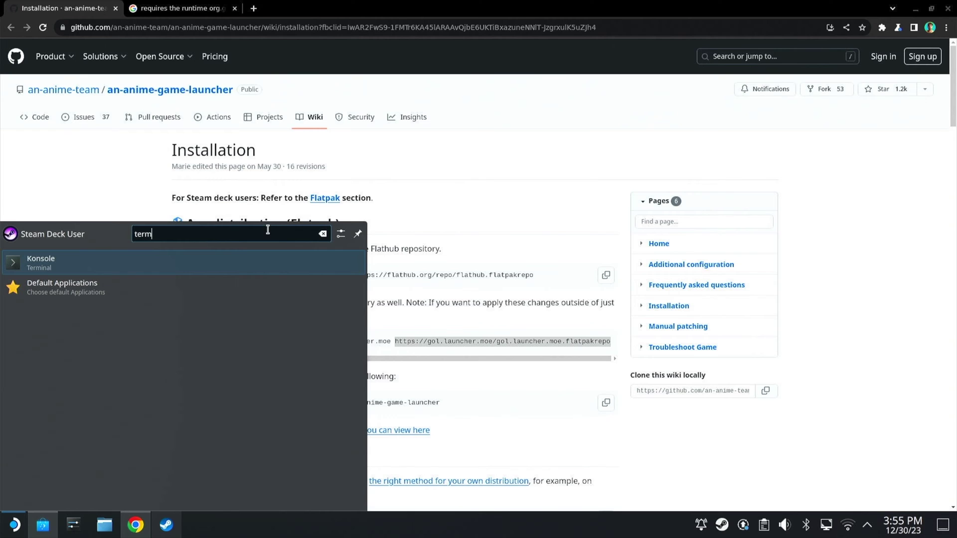
click(222, 268)
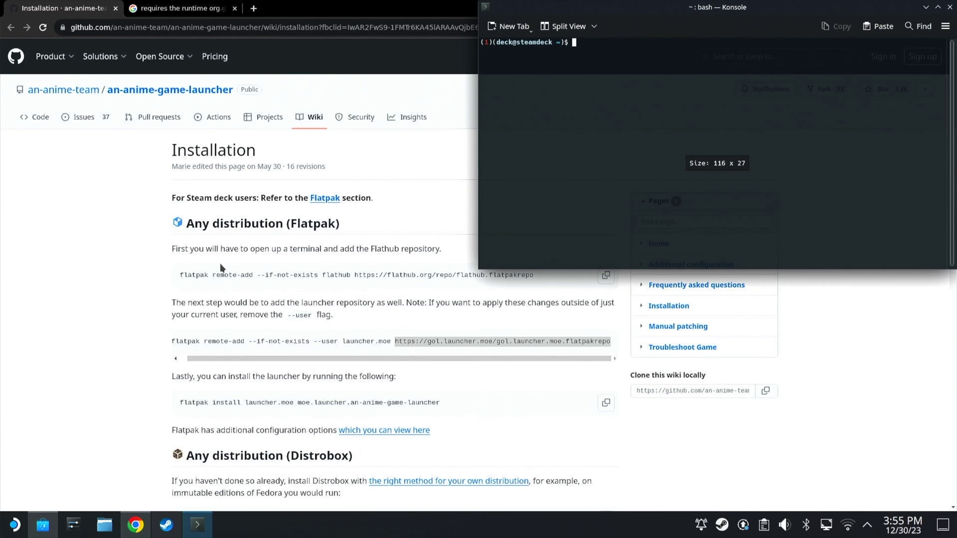
right_click(626, 48)
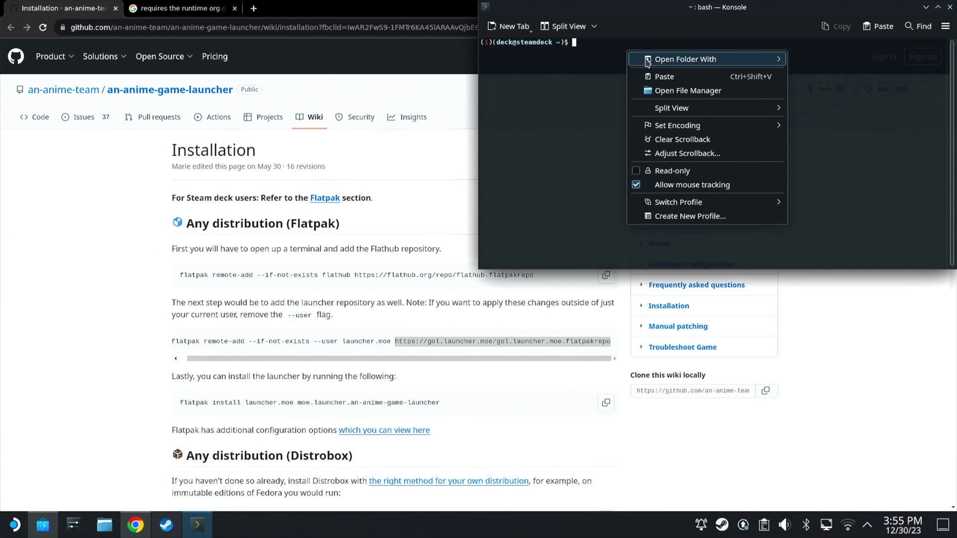
click(686, 79)
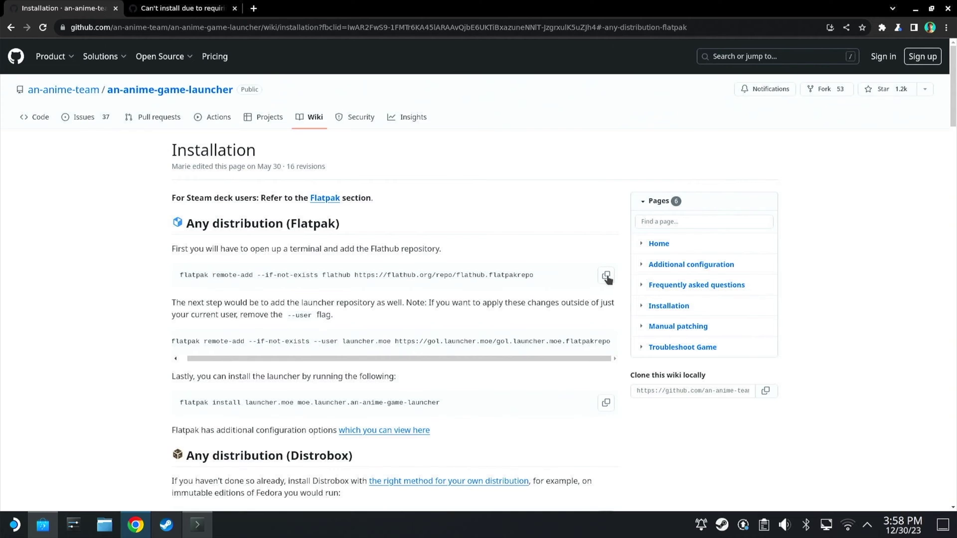
Copy the flatpak remote-add flathub command and tile Chrome on the left side of the screen.
click(607, 278)
drag(760, 12, 2, 3)
double_click(349, 11)
drag(349, 11, 2, 72)
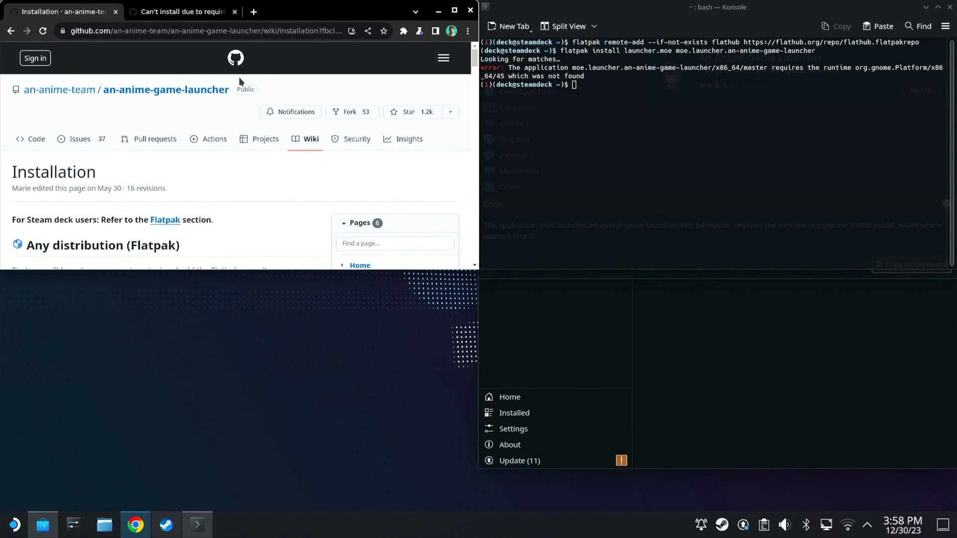
drag(371, 15, 2, 300)
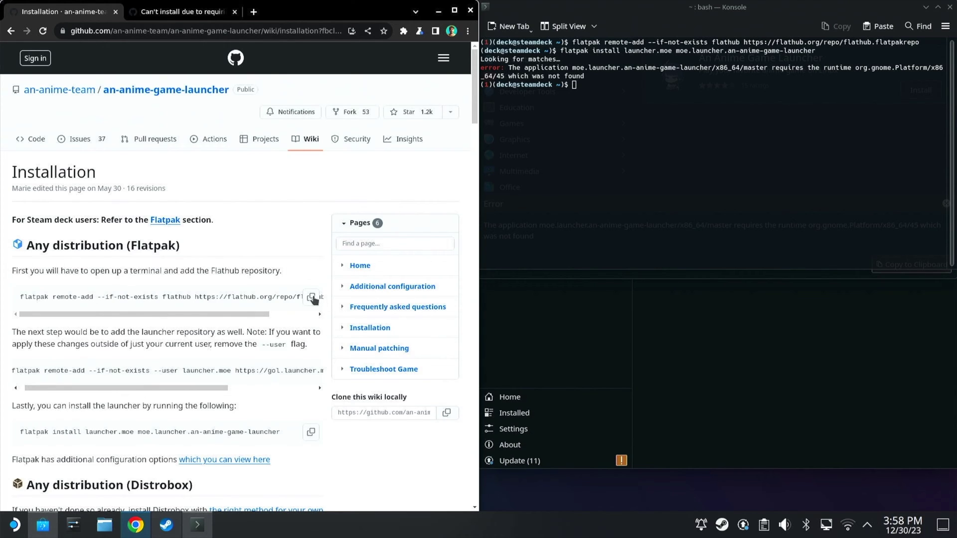
Paste the flatpak remote-add flathub command into Konsole and run it.
click(312, 299)
click(591, 127)
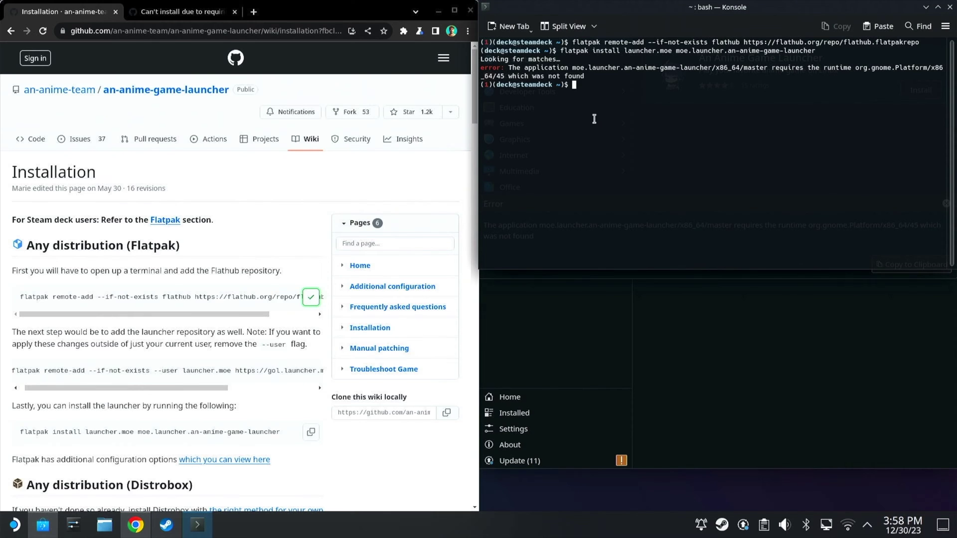
right_click(594, 121)
click(653, 145)
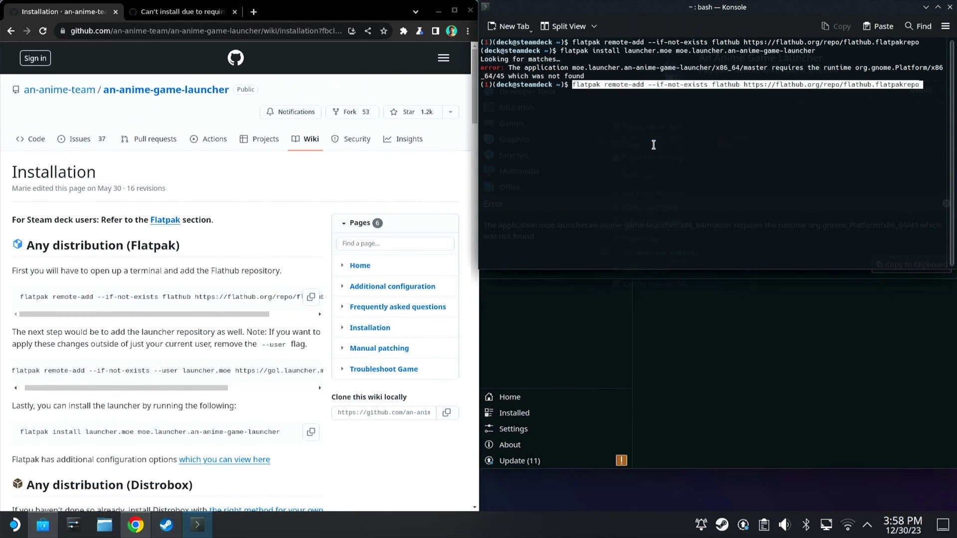
key(Return)
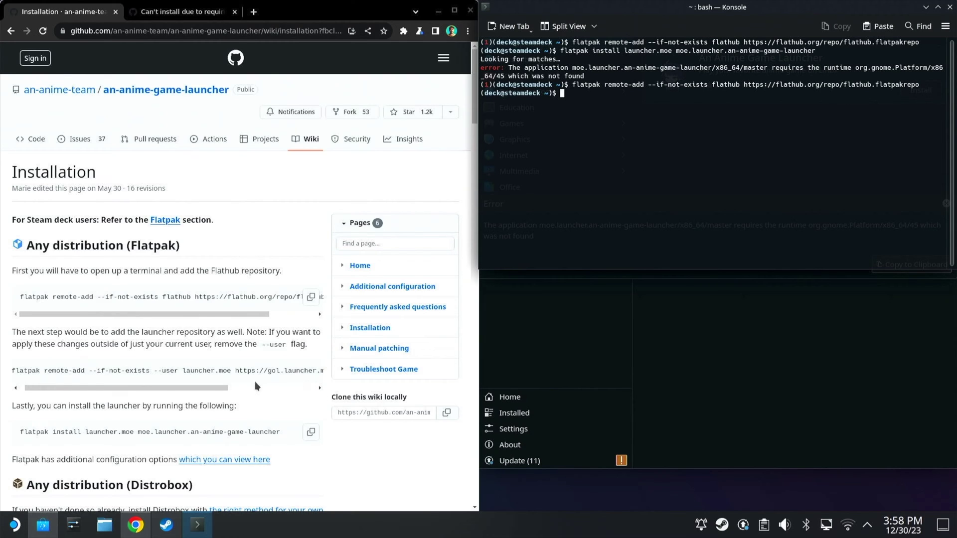
Add the launcher.moe repository with the --user flatpak remote-add command.
click(239, 385)
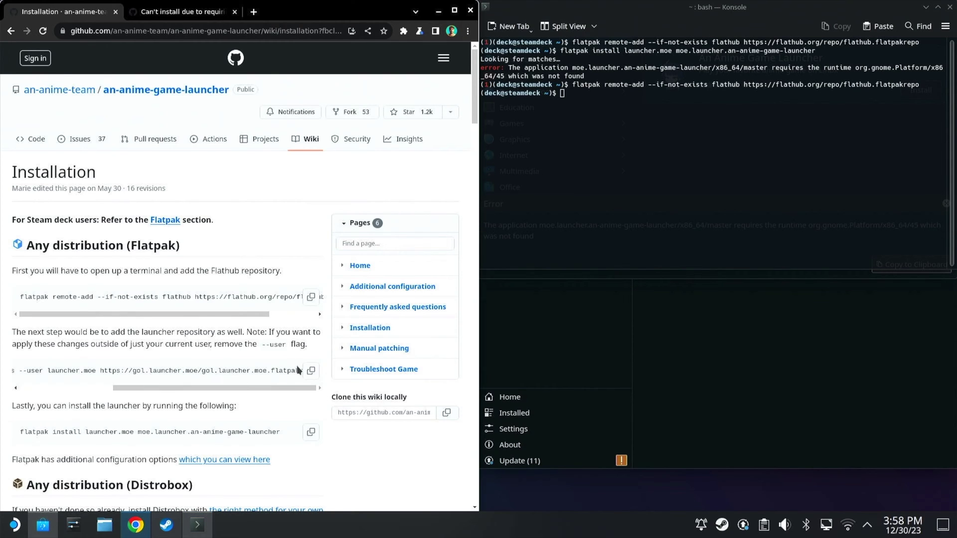
click(311, 372)
click(586, 148)
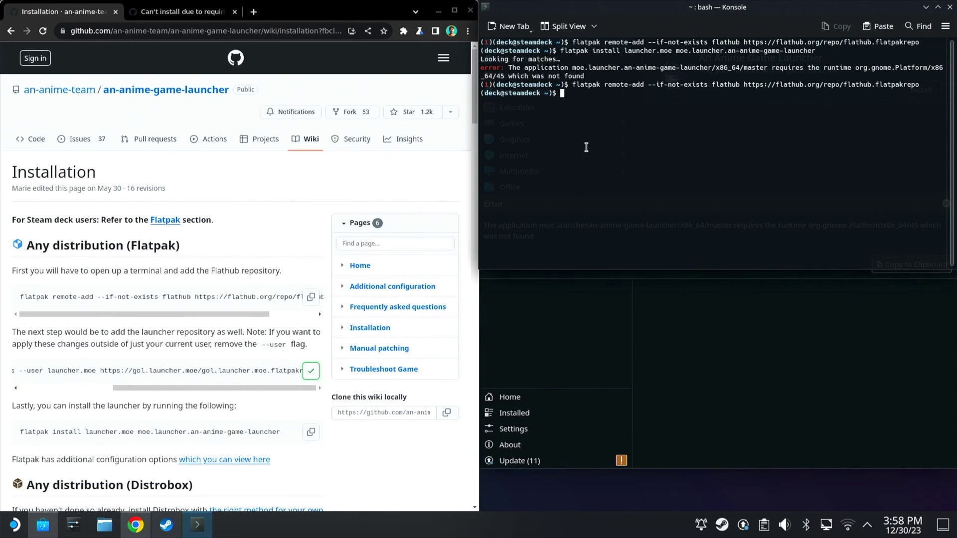
right_click(586, 147)
click(626, 170)
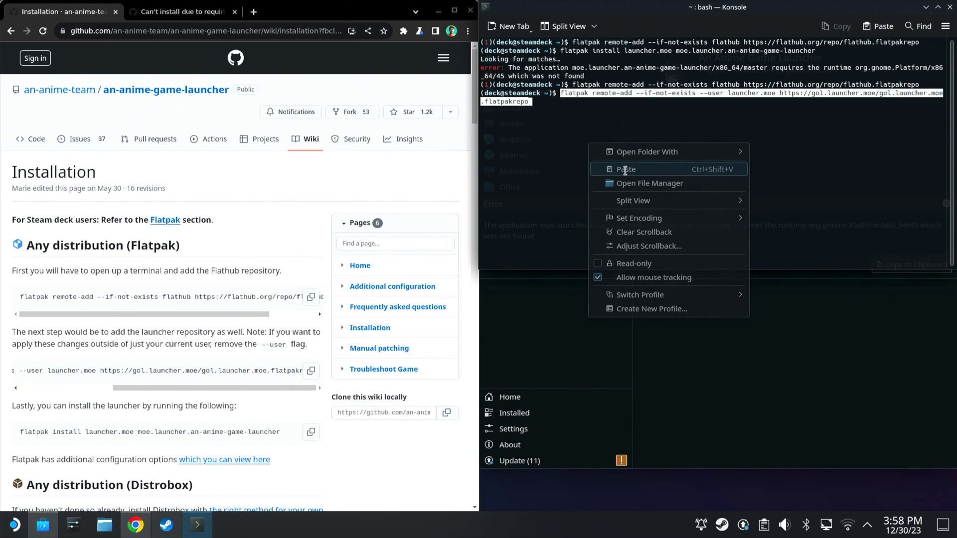
key(Return)
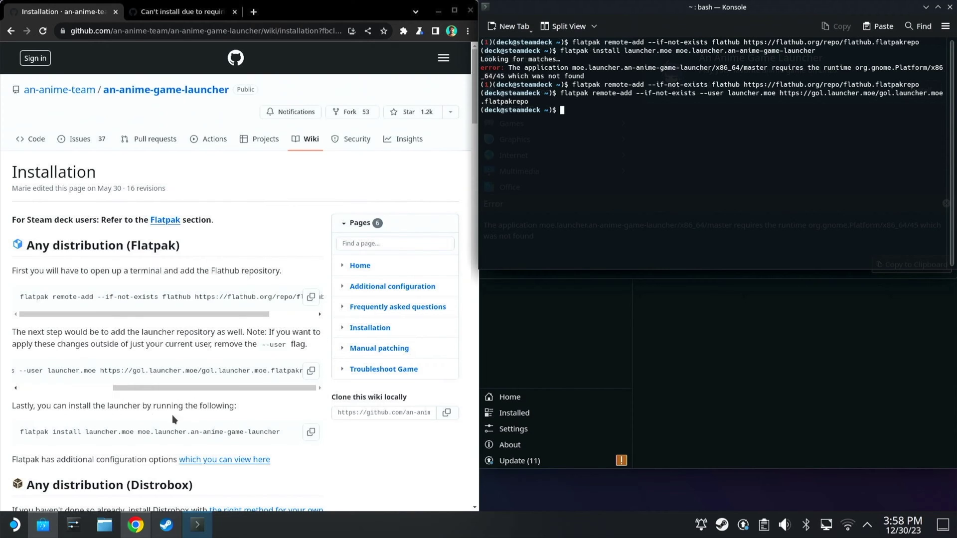
Run the flatpak install command for An Anime Game Launcher from launcher.moe.
click(312, 433)
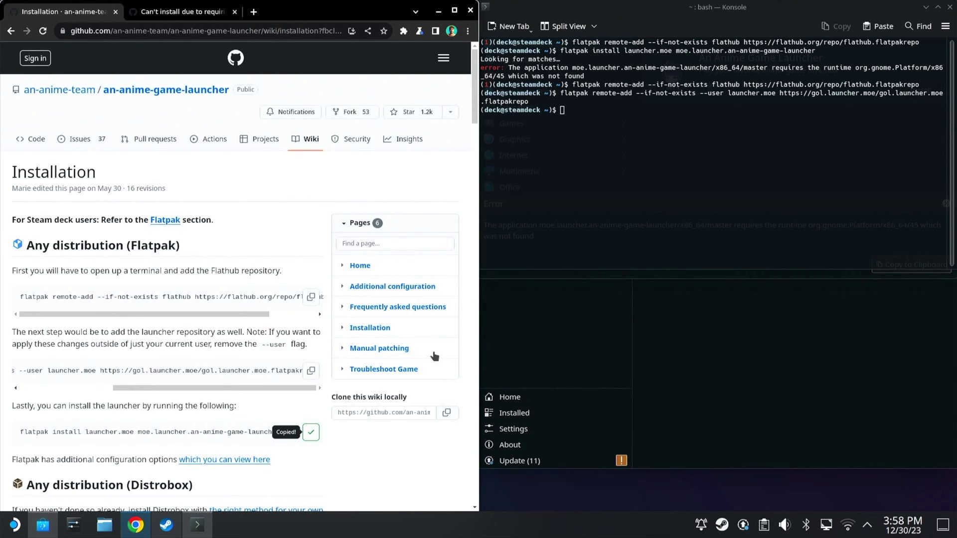
right_click(577, 170)
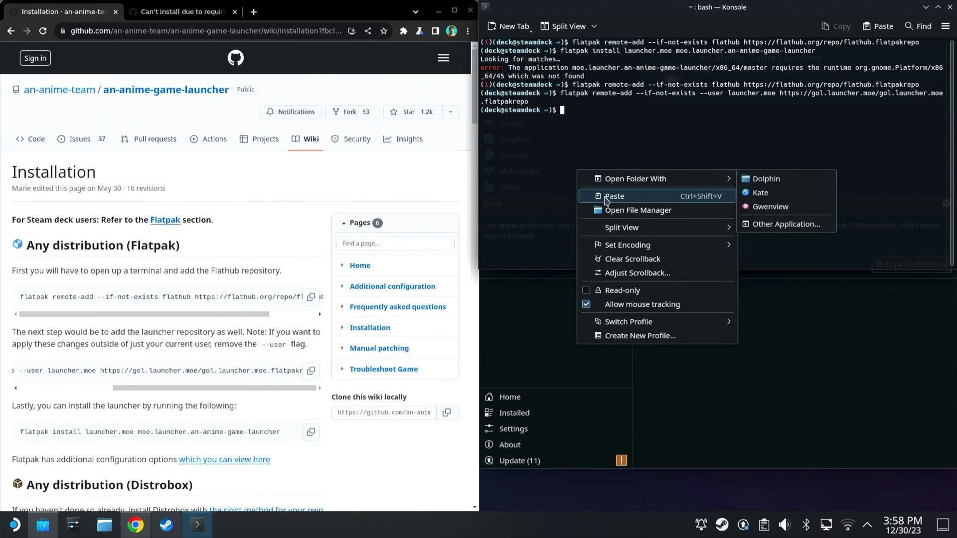
click(609, 197)
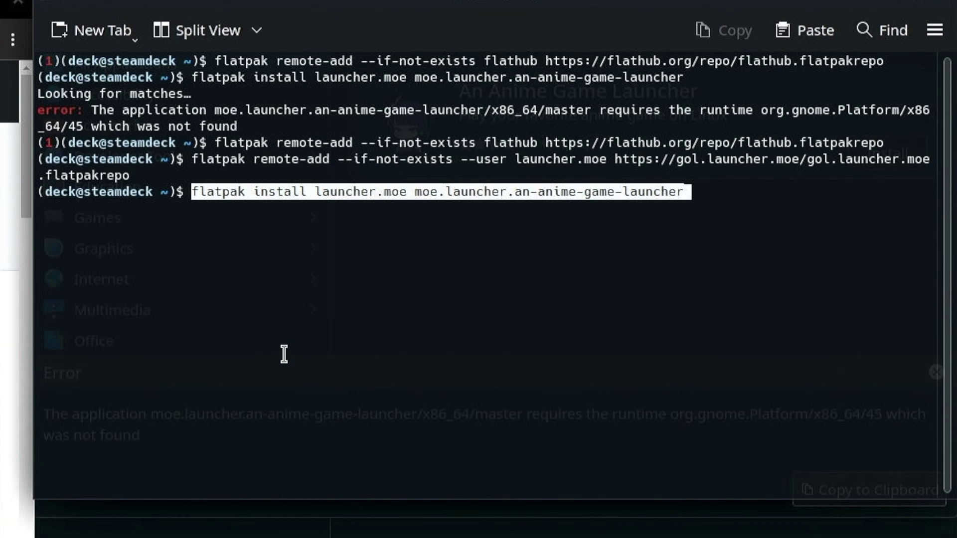
key(Return)
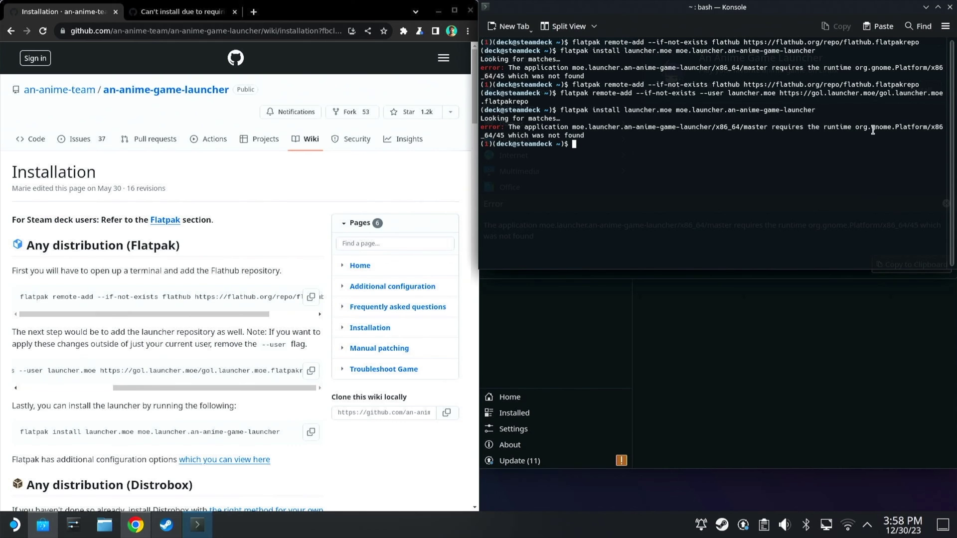
Copy the missing runtime name org.gnome.Platform/x86_64/45 from the error output.
drag(856, 124, 505, 135)
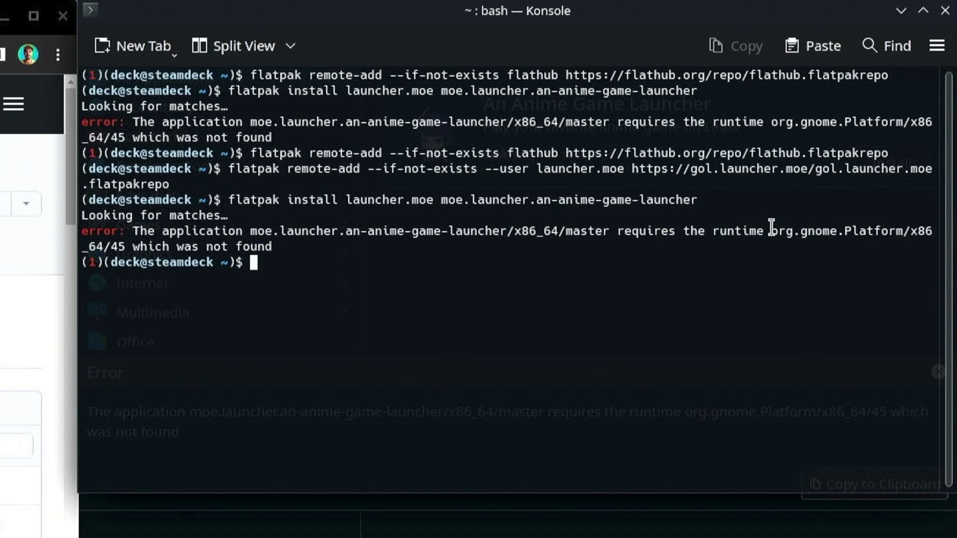
drag(772, 227, 124, 245)
right_click(116, 245)
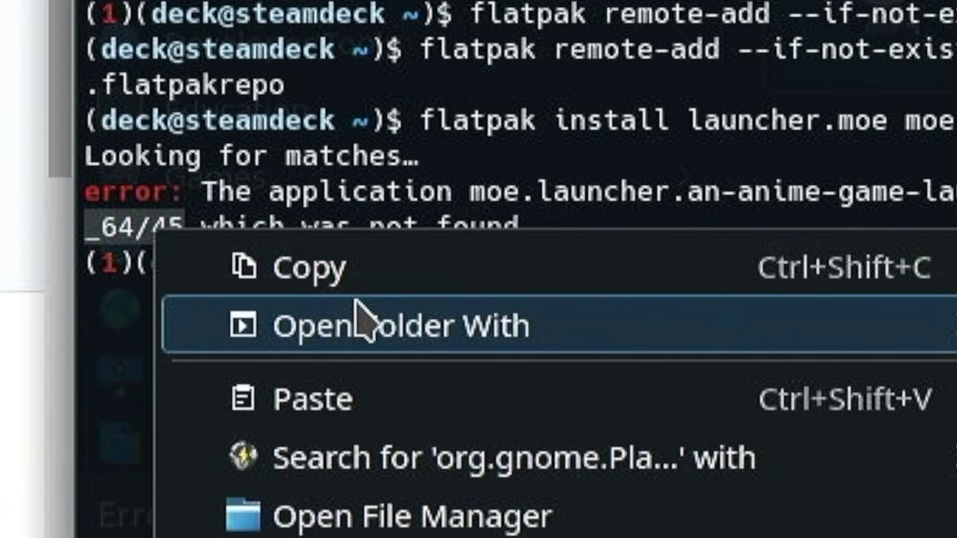
click(408, 272)
Run 'flatpak install flathub org.gnome.Platform/x86_64/45' and confirm the four runtime items with y.
text(flatpo)
key(BackSpace)
text(ak install flathub)
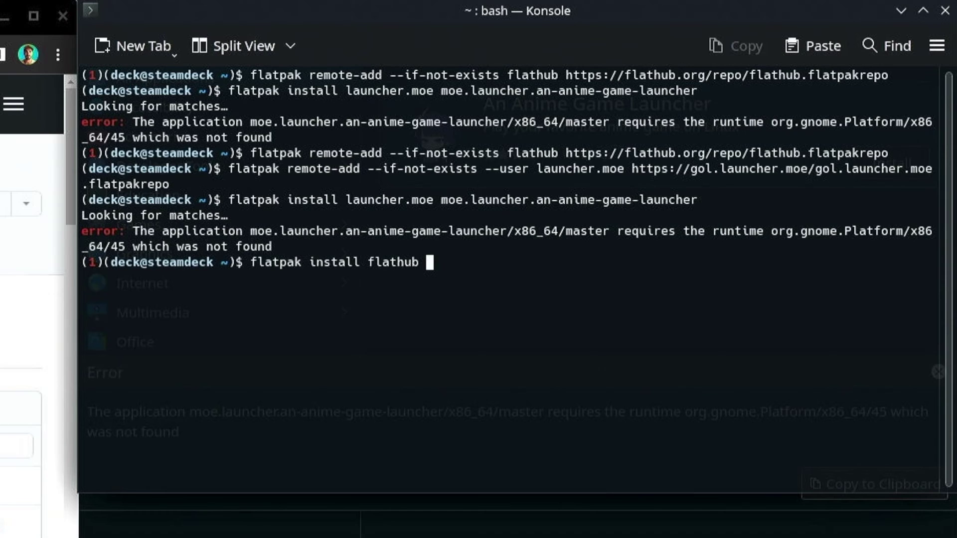
right_click(442, 272)
click(518, 318)
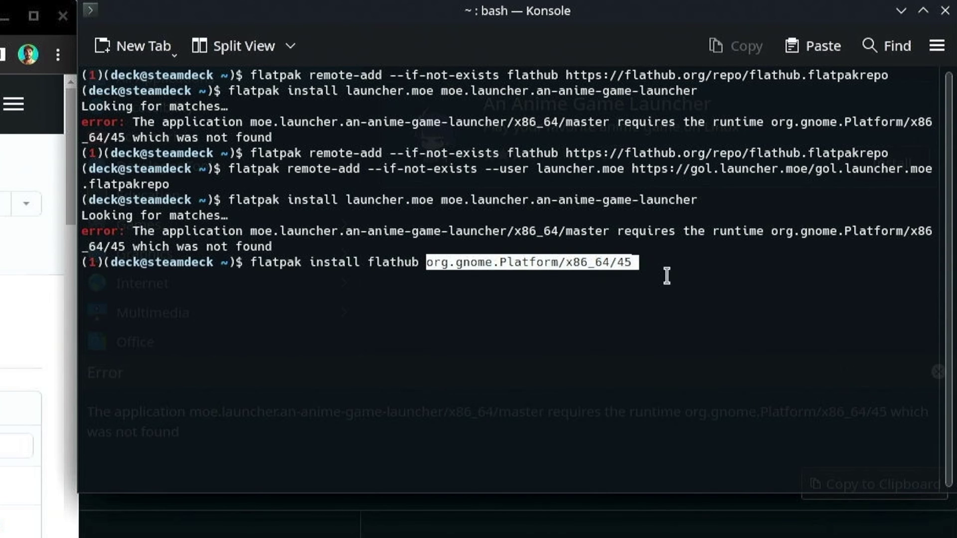
key(Return)
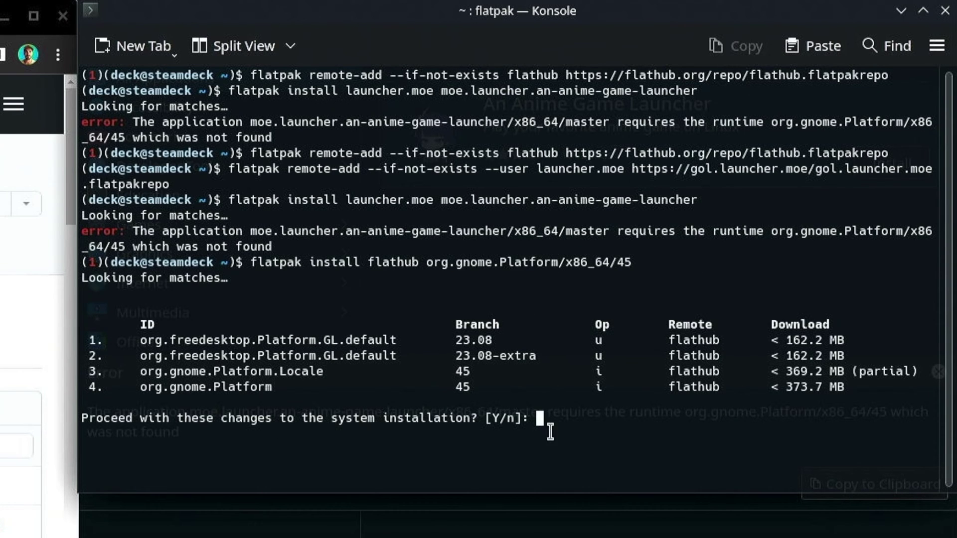
text(y)
key(Return)
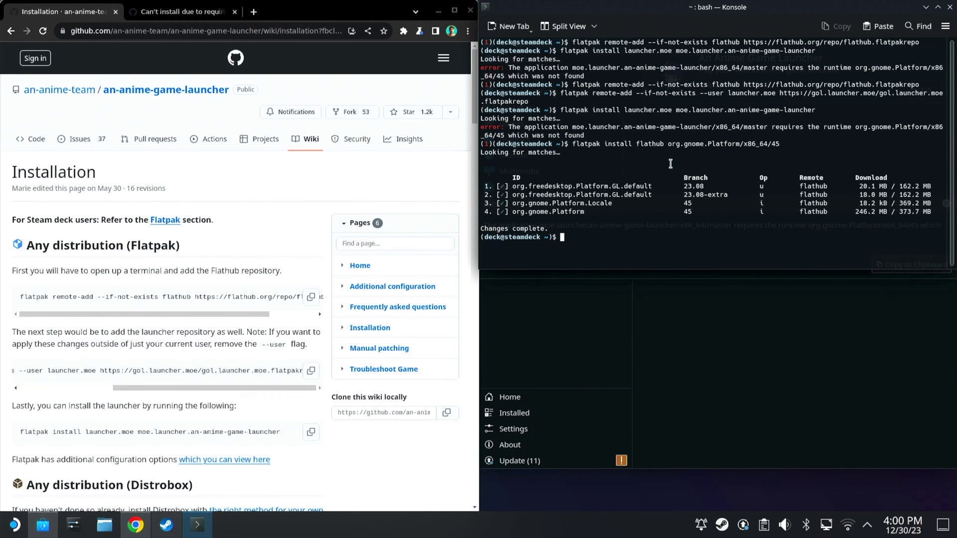
Rerun the flathub and launcher.moe remote-add commands in Konsole.
click(311, 297)
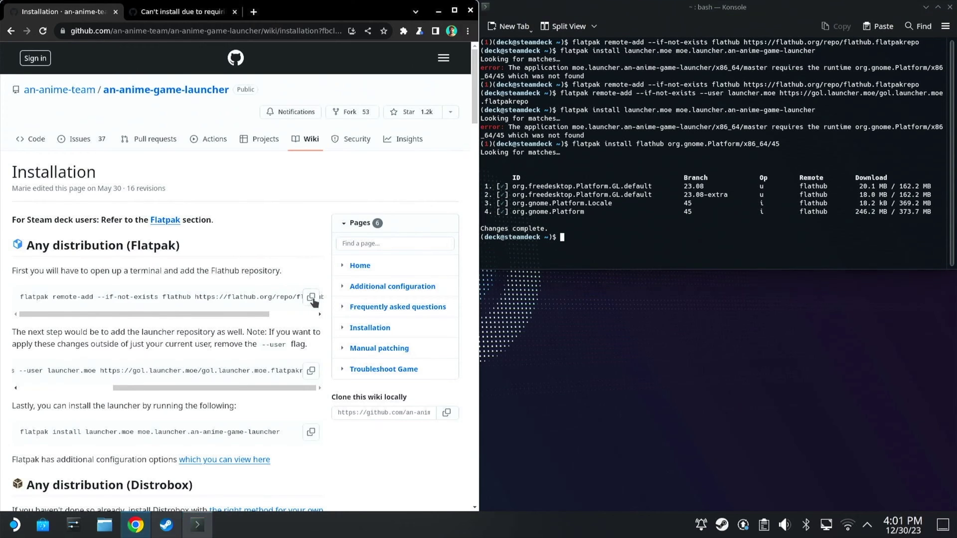
click(573, 241)
right_click(576, 242)
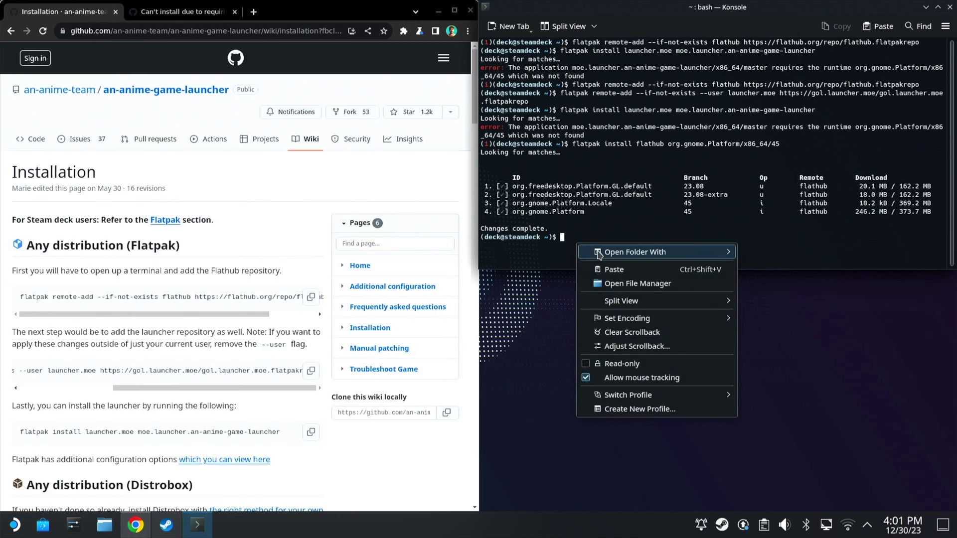
click(598, 255)
key(Return)
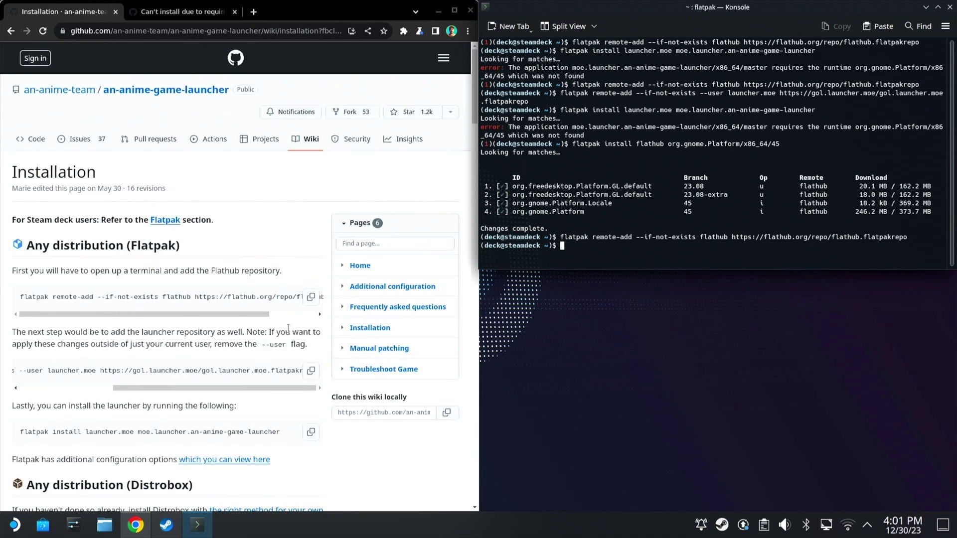
click(311, 371)
right_click(576, 248)
click(618, 274)
key(Return)
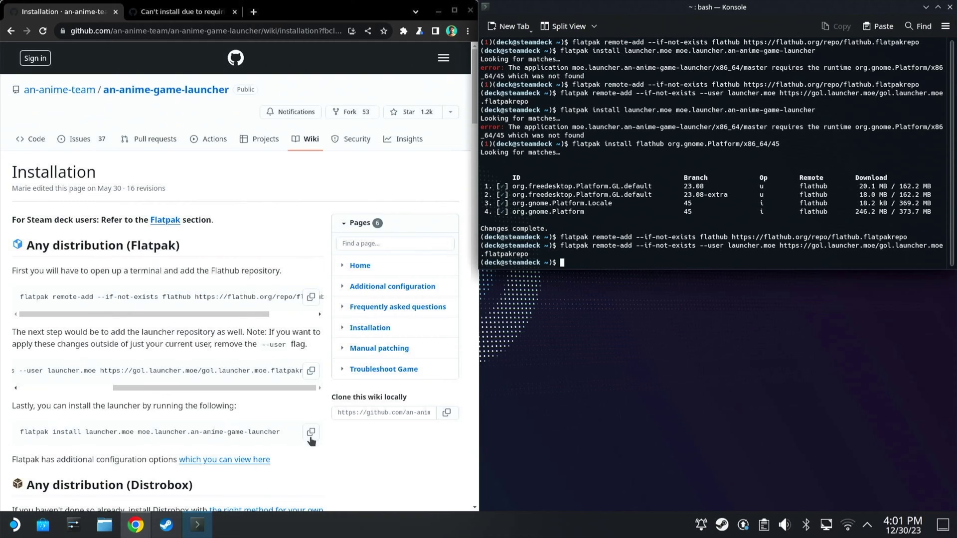
Install moe.launcher.an-anime-game-launcher from launcher.moe, confirming the user installation with y.
click(311, 432)
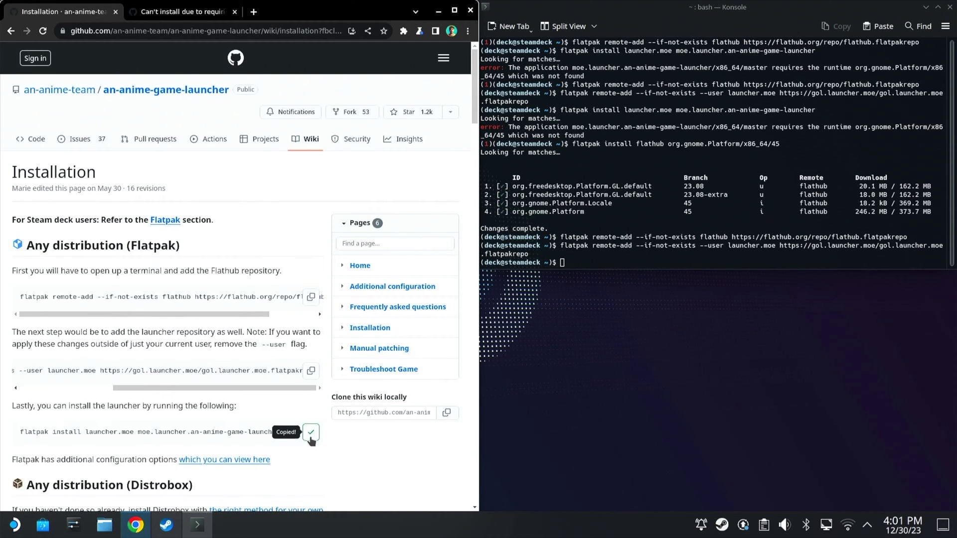
right_click(580, 261)
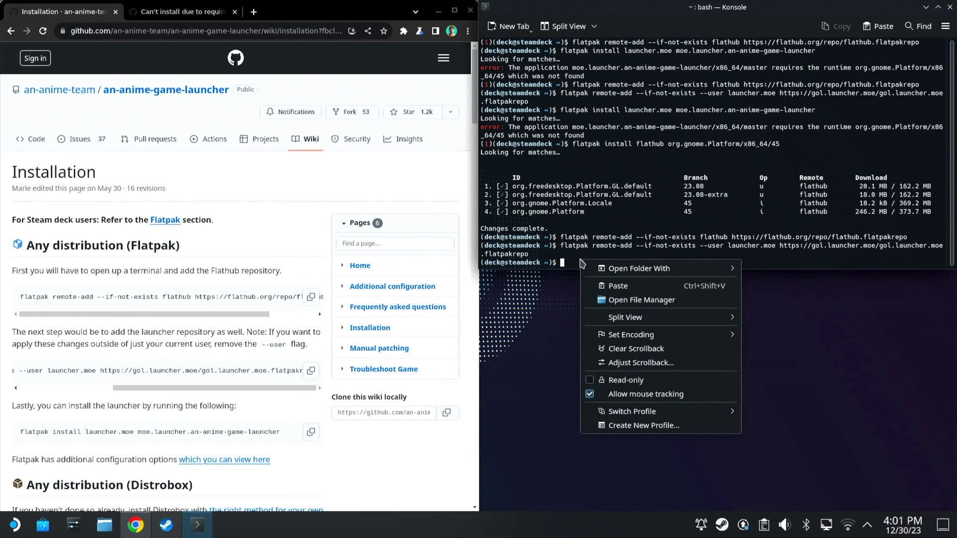
click(627, 285)
key(Return)
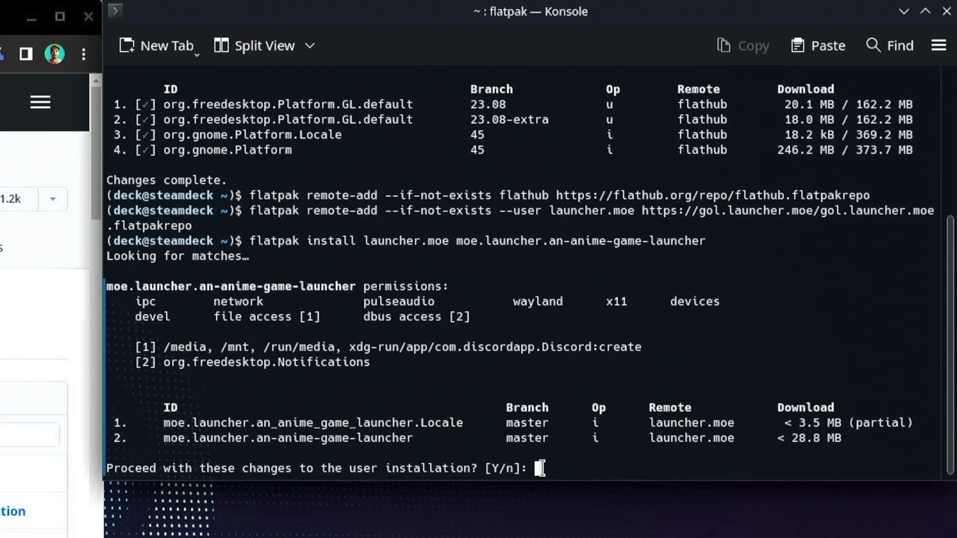
text(y)
key(Return)
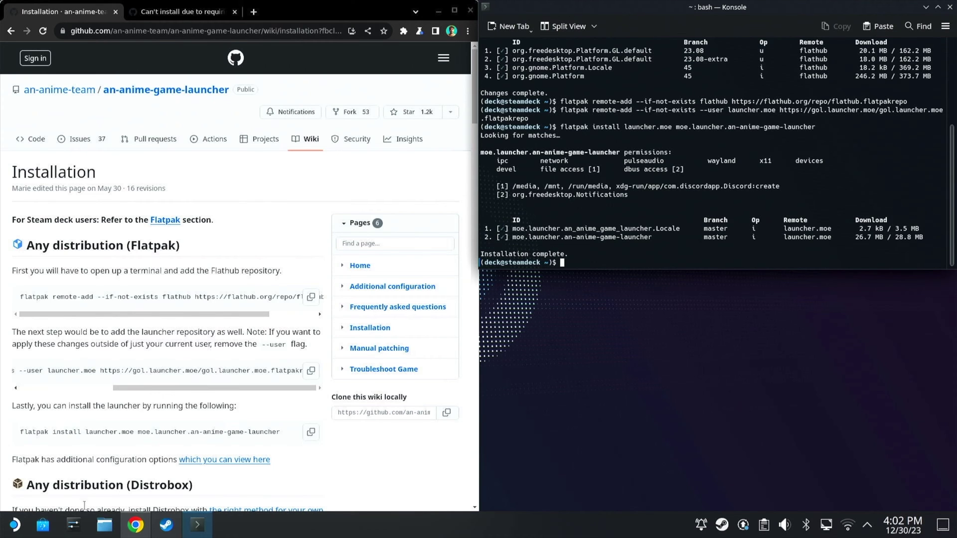
Start An Anime Game Launcher from the application menu.
click(14, 525)
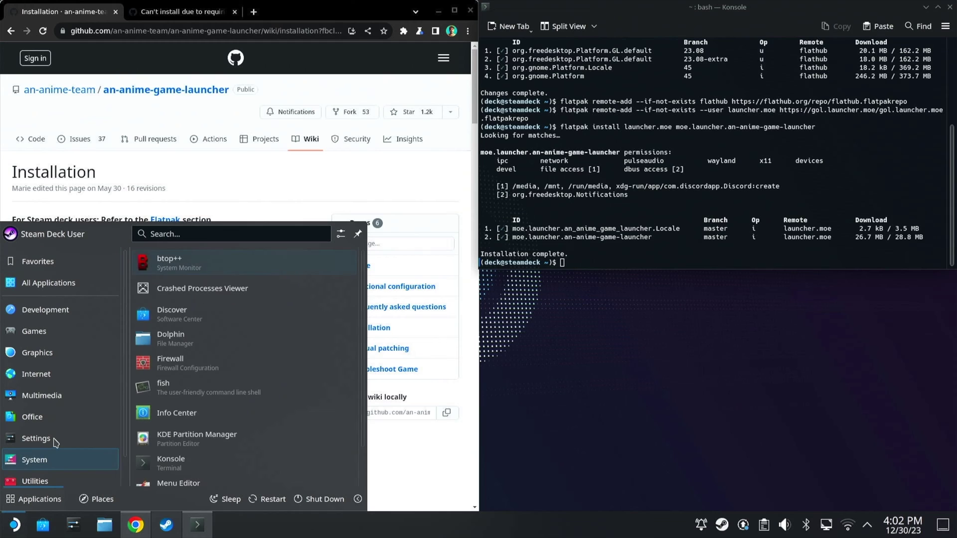
mouse_move(80, 355)
mouse_move(63, 278)
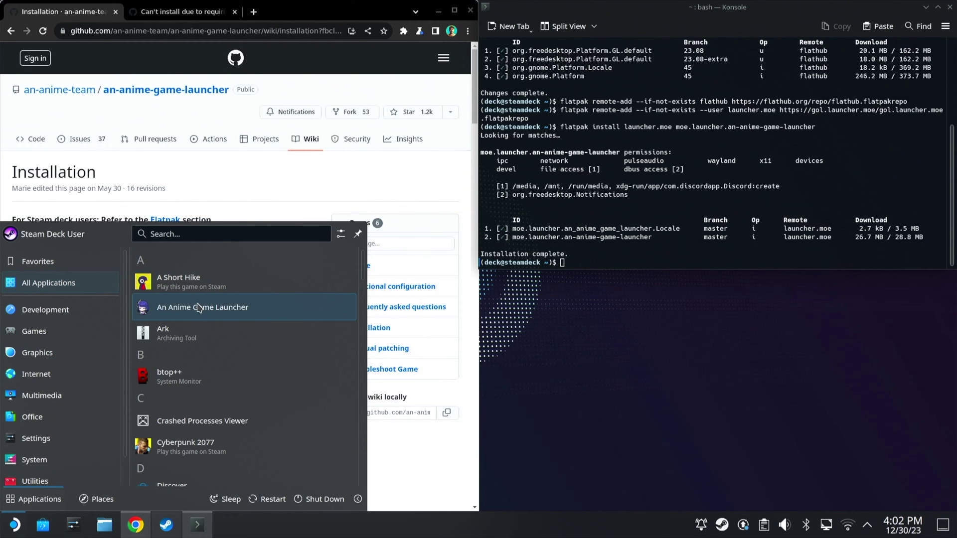
click(201, 311)
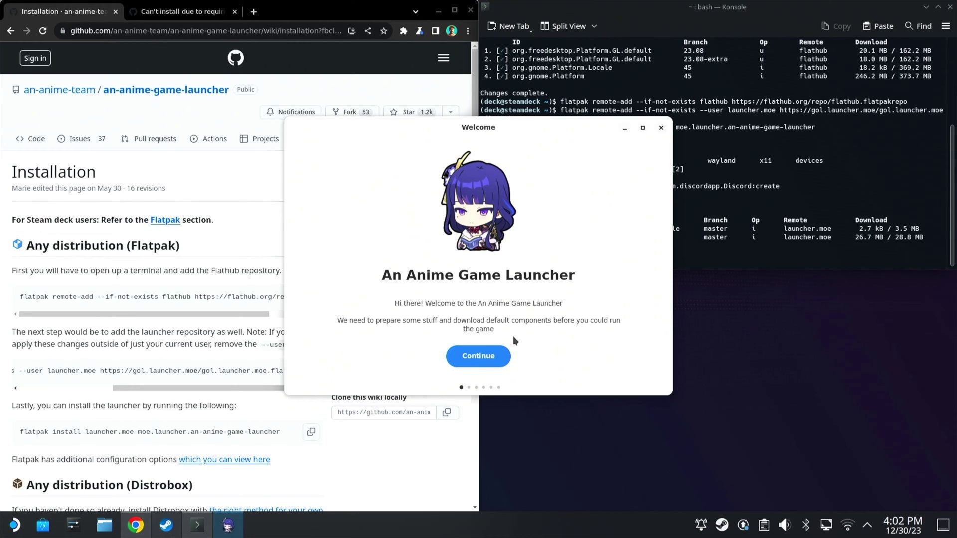
Finish setup with the default folder, English voice and Wine-GE-Proton 8-25, then download the game.
click(496, 354)
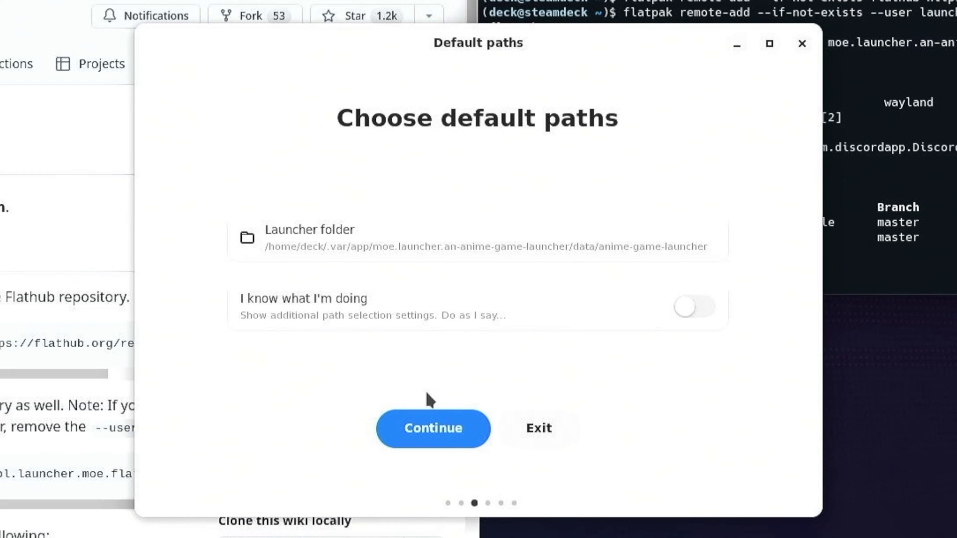
click(446, 432)
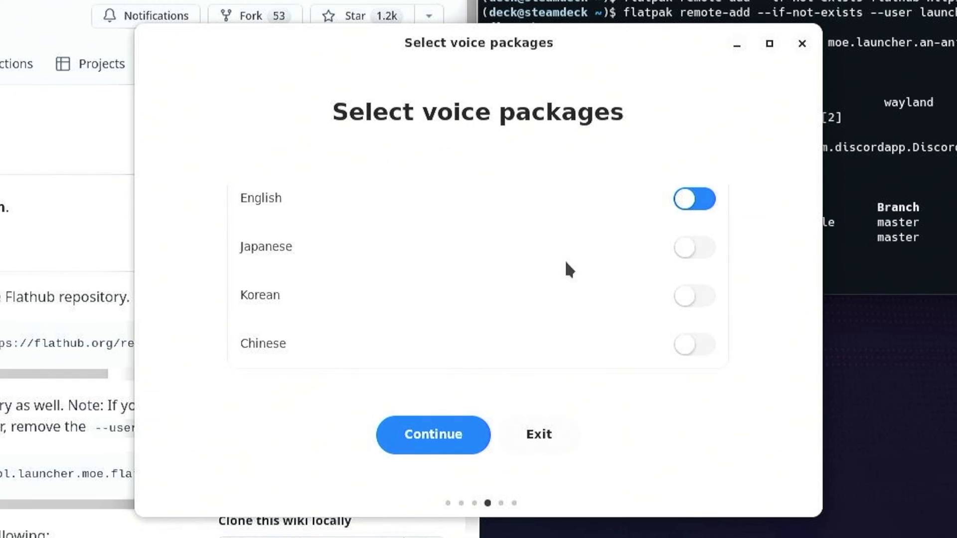
click(437, 432)
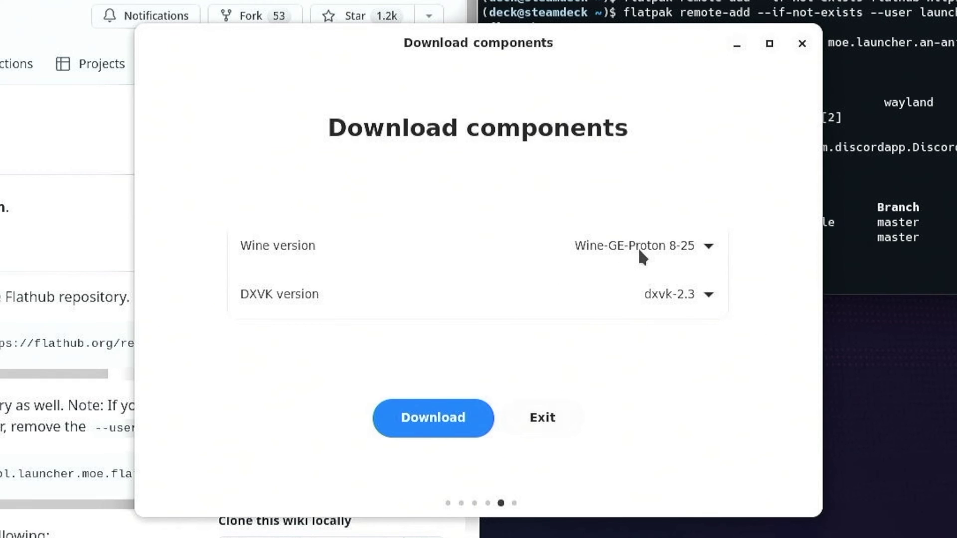
click(709, 246)
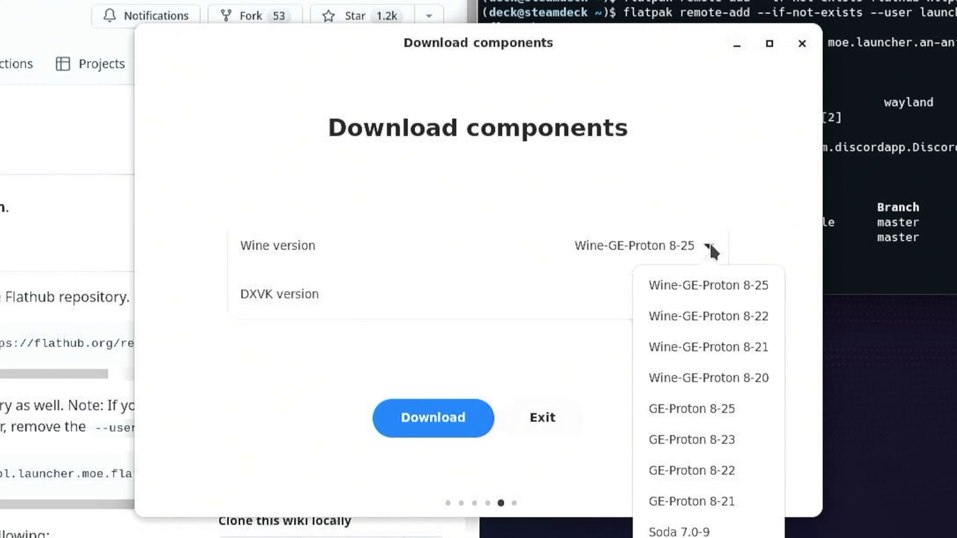
click(788, 207)
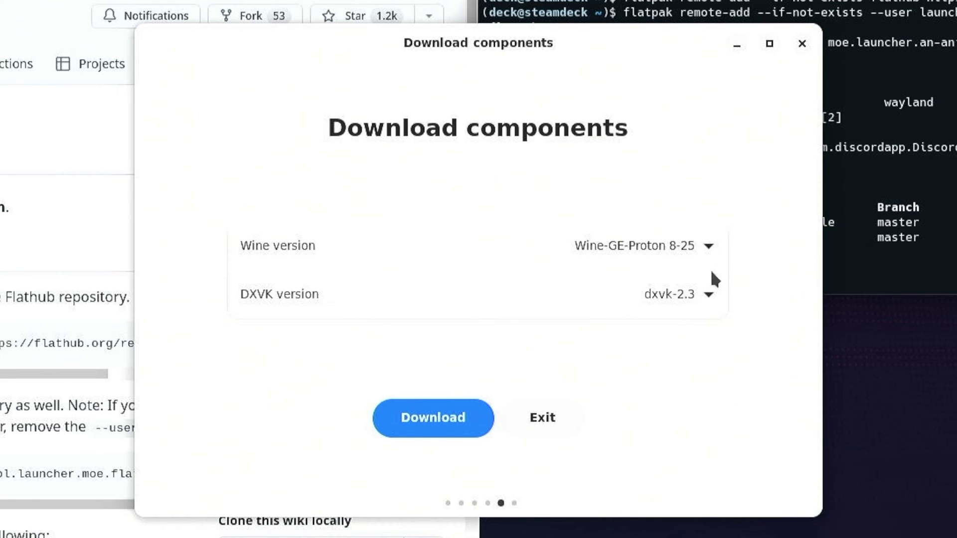
click(445, 418)
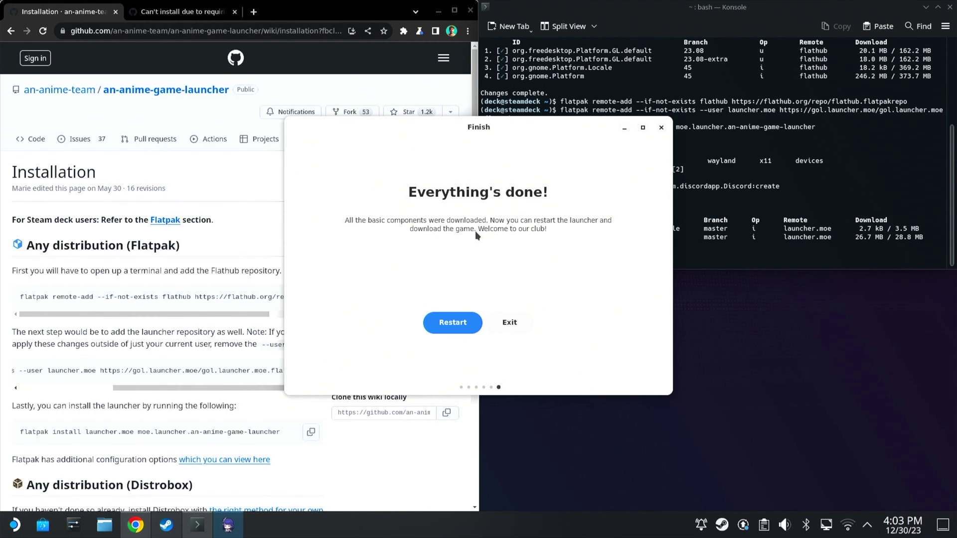
click(453, 323)
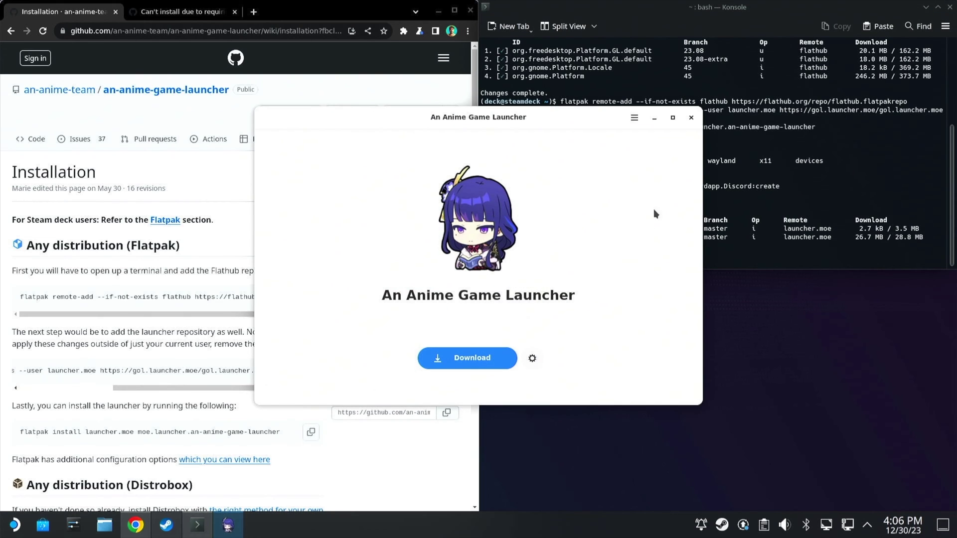
click(479, 359)
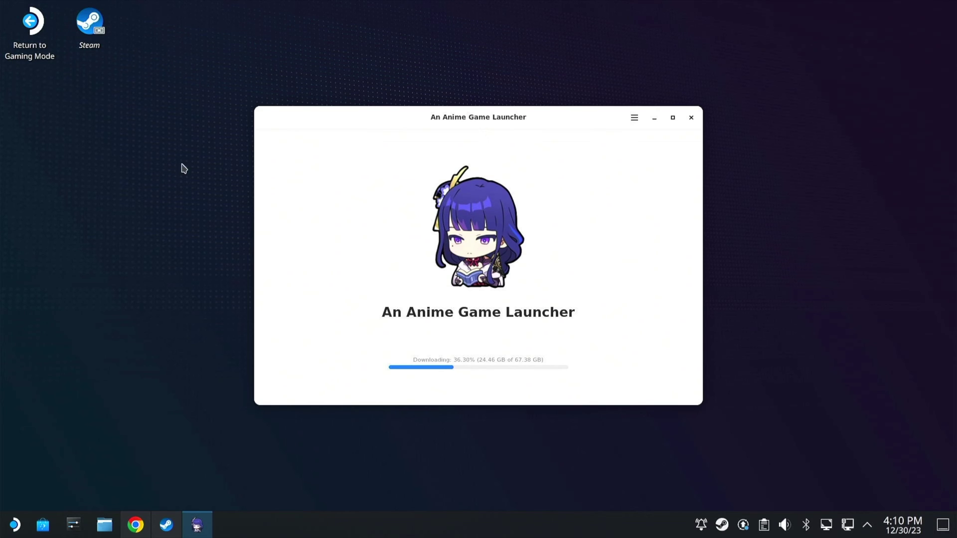
Add An Anime Game Launcher to the Steam library as a non-Steam game and open its page.
click(167, 528)
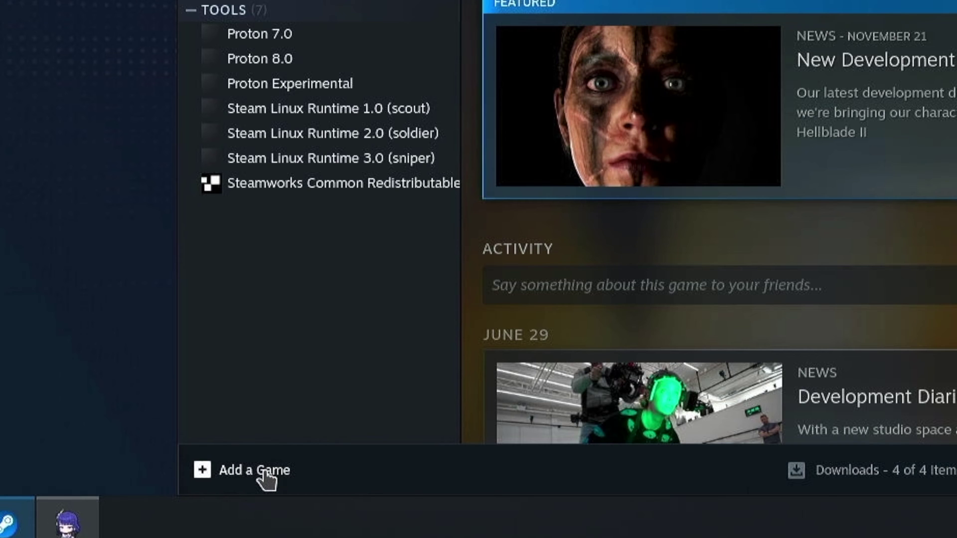
click(266, 478)
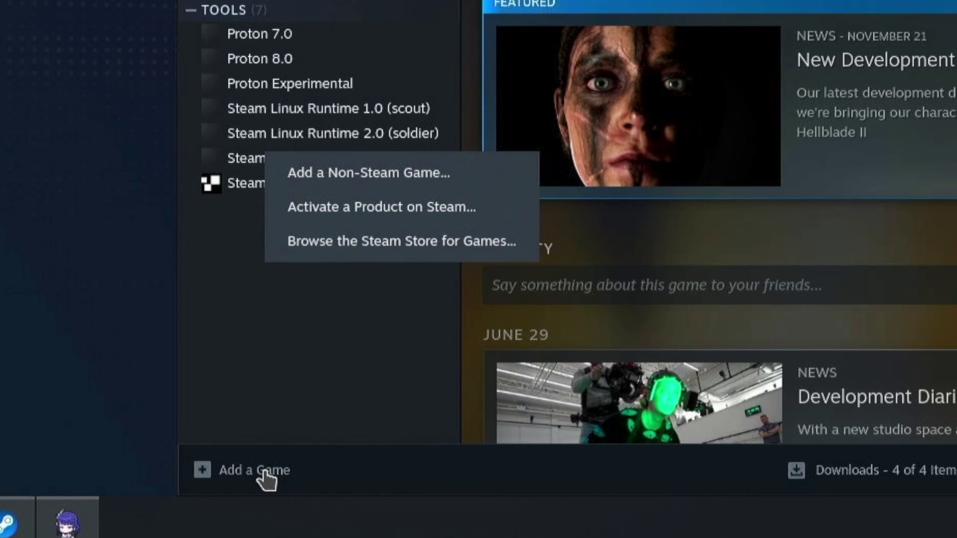
click(377, 176)
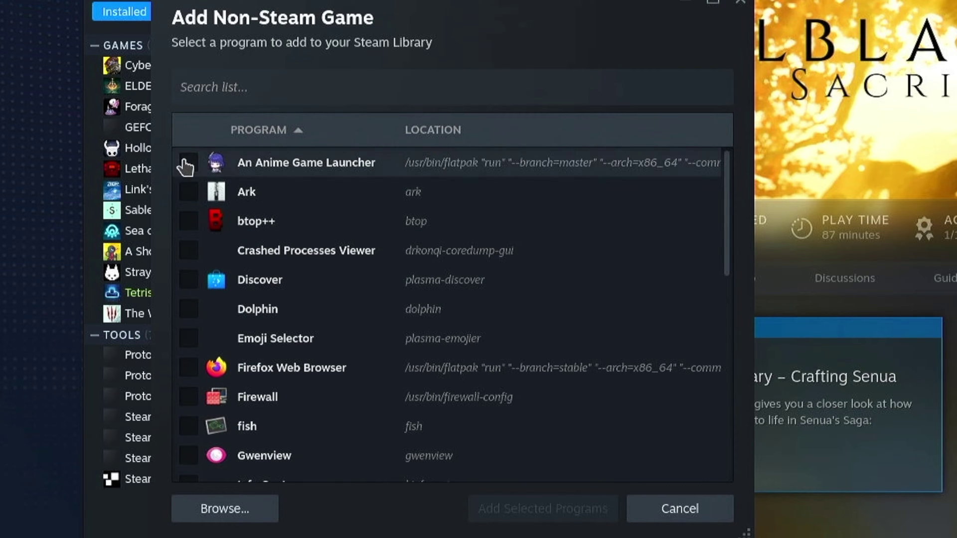
click(188, 164)
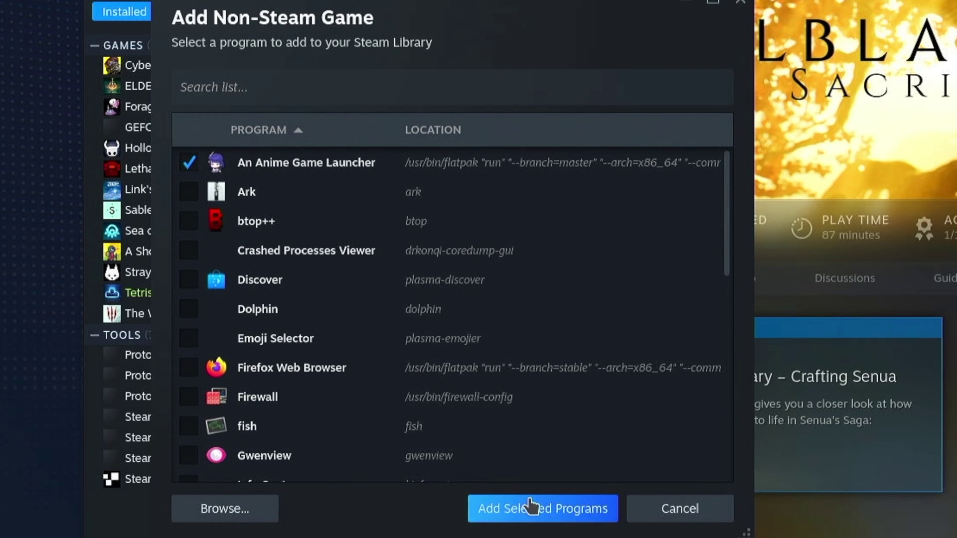
click(542, 515)
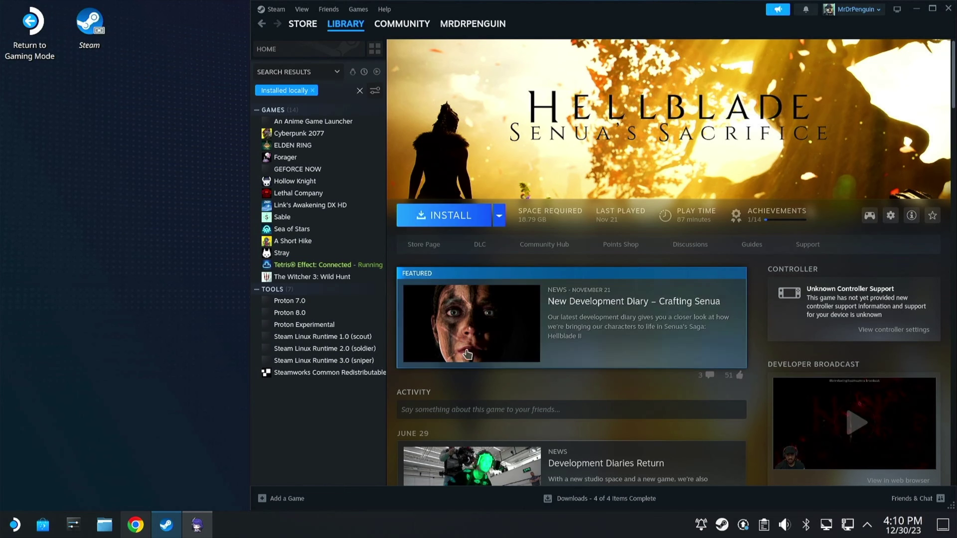
click(348, 126)
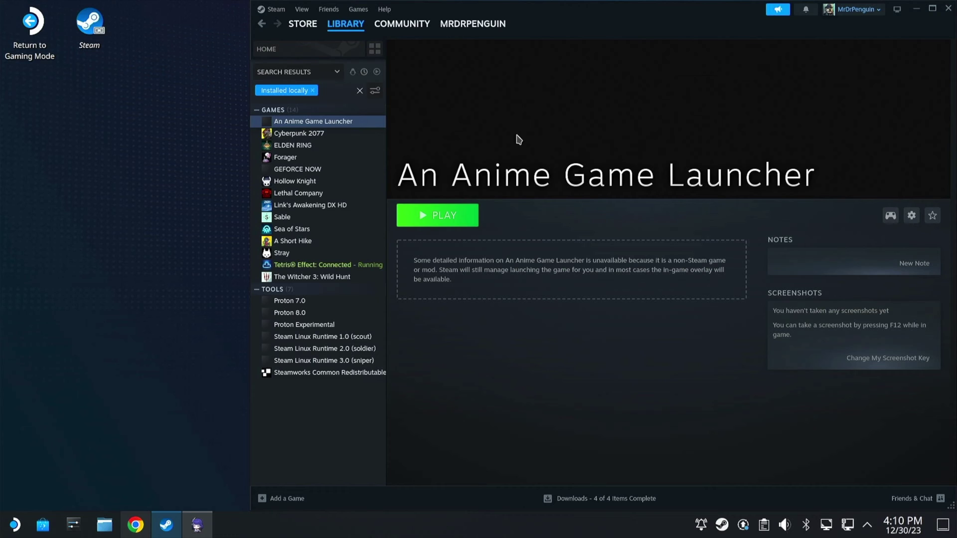
Search Google Images for 'genshin impact steam artwork' in a second Chrome tab.
click(135, 525)
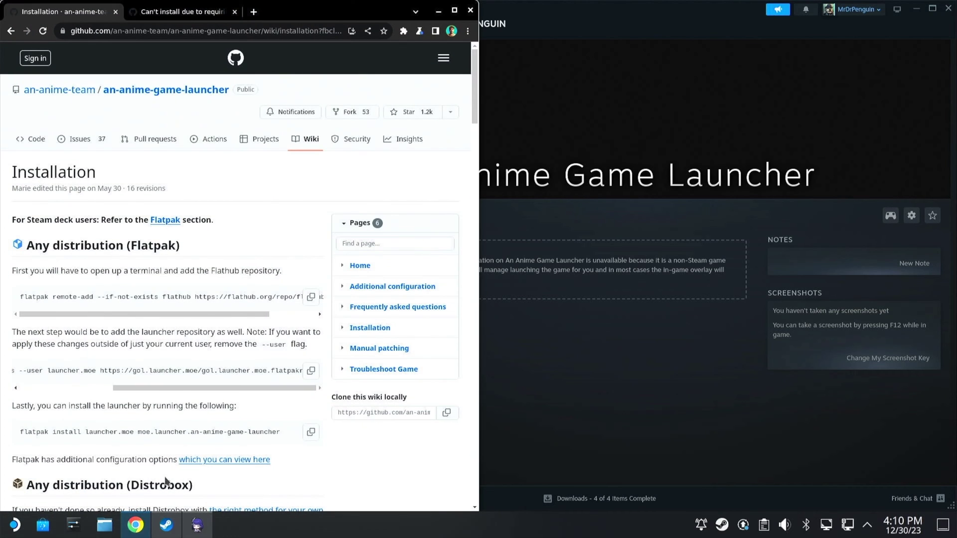
click(213, 17)
click(190, 34)
text(genshin impac)
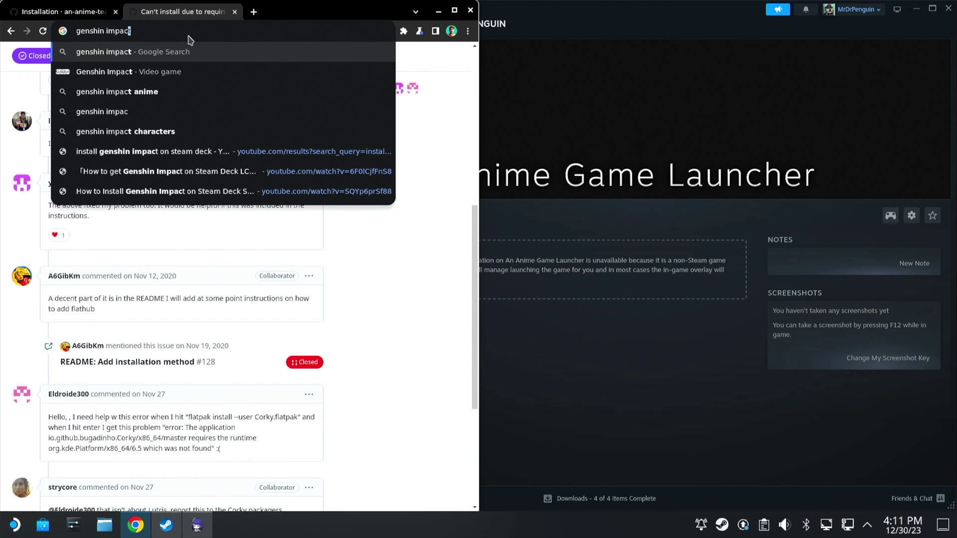
text(t steam)
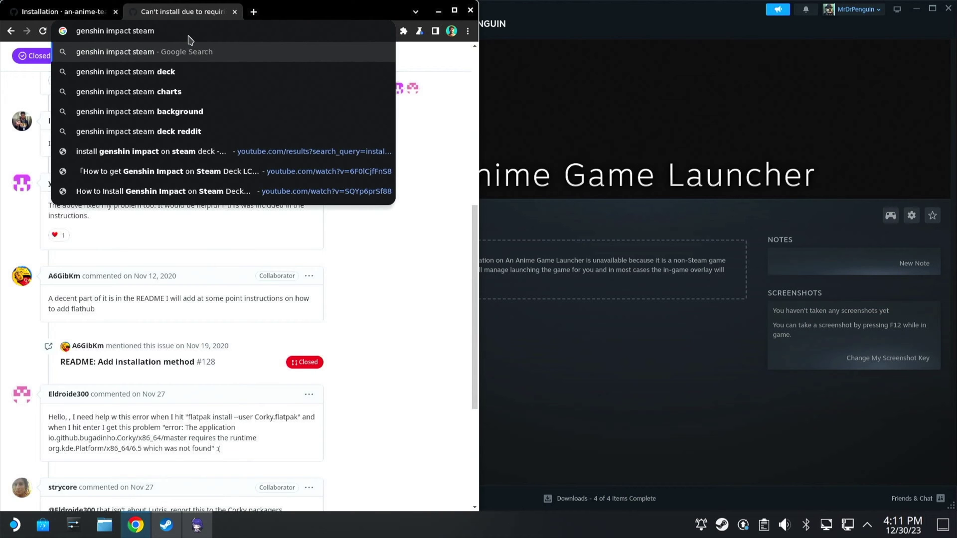
text( artwork)
key(Return)
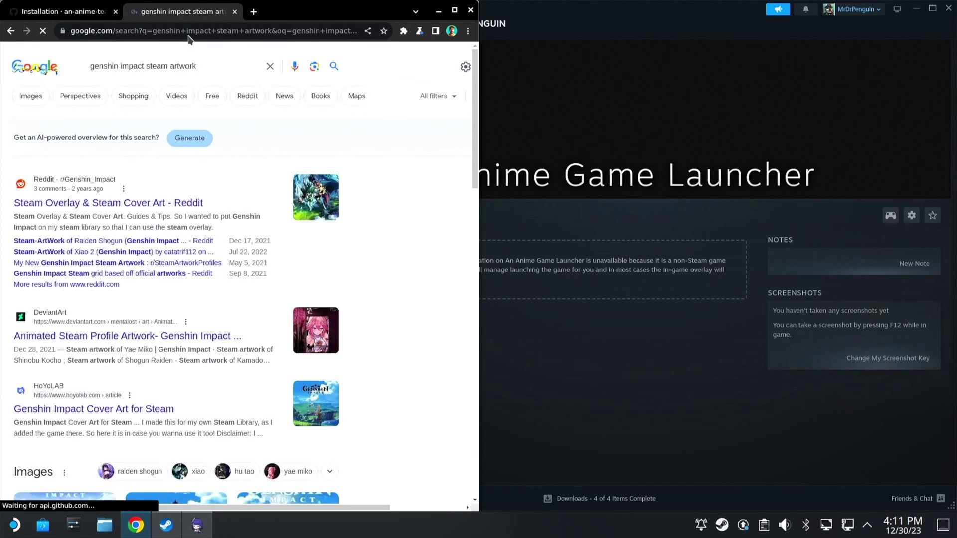
click(38, 98)
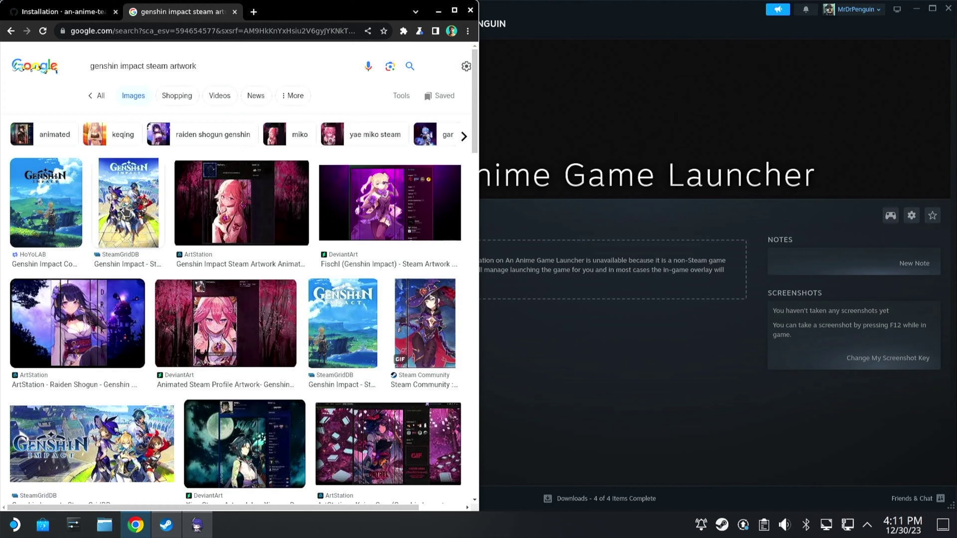
Save the wide Genshin Impact banner and the tall cover image to the Desktop.
click(107, 448)
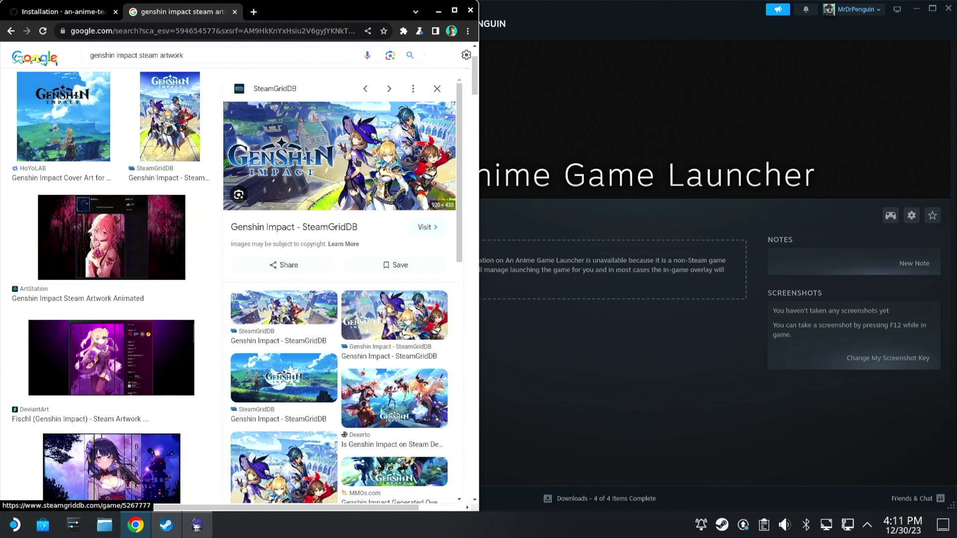
right_click(357, 160)
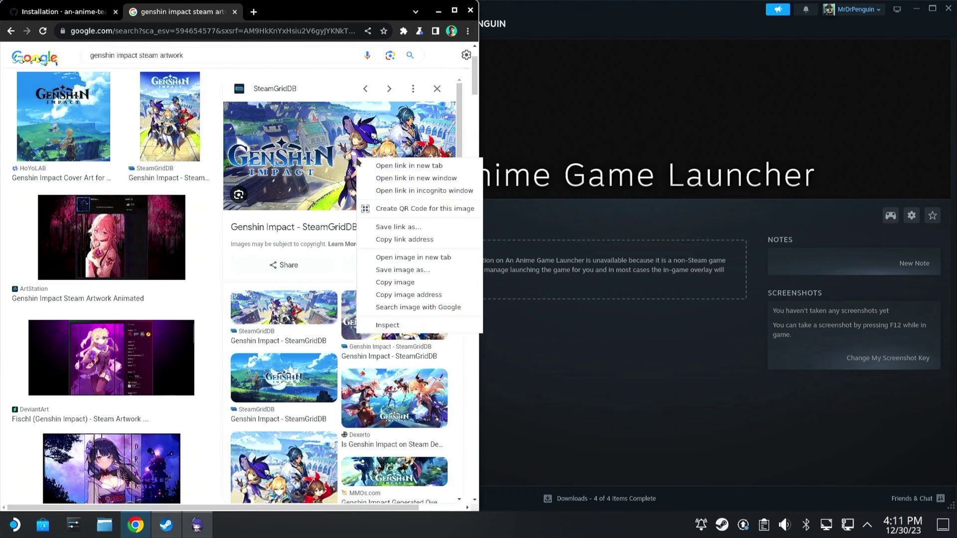
click(417, 270)
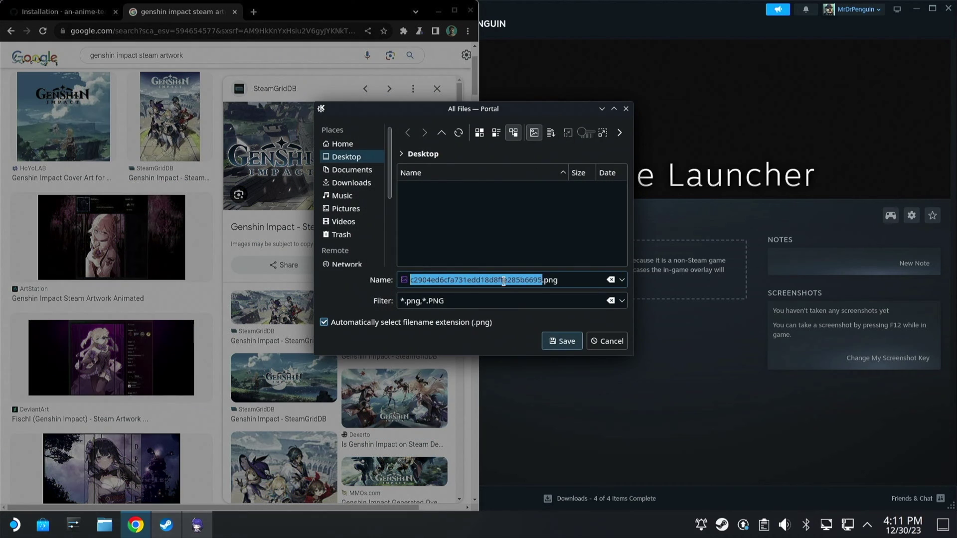
key(Return)
click(170, 117)
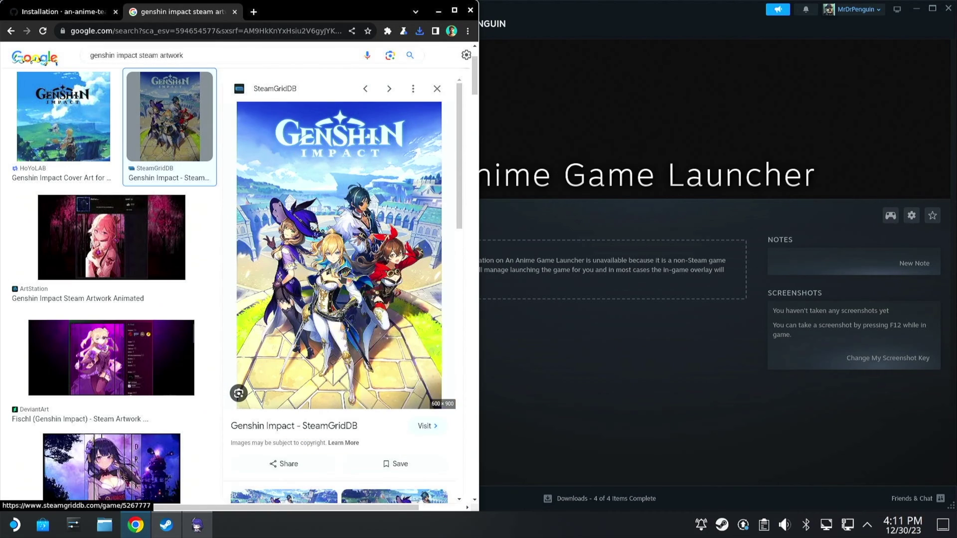
right_click(341, 276)
click(404, 388)
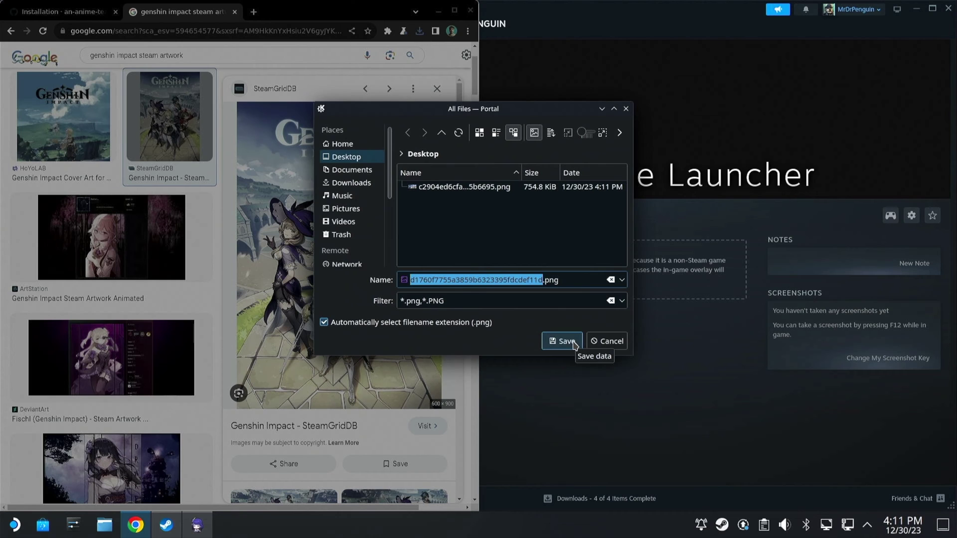
click(574, 345)
click(613, 350)
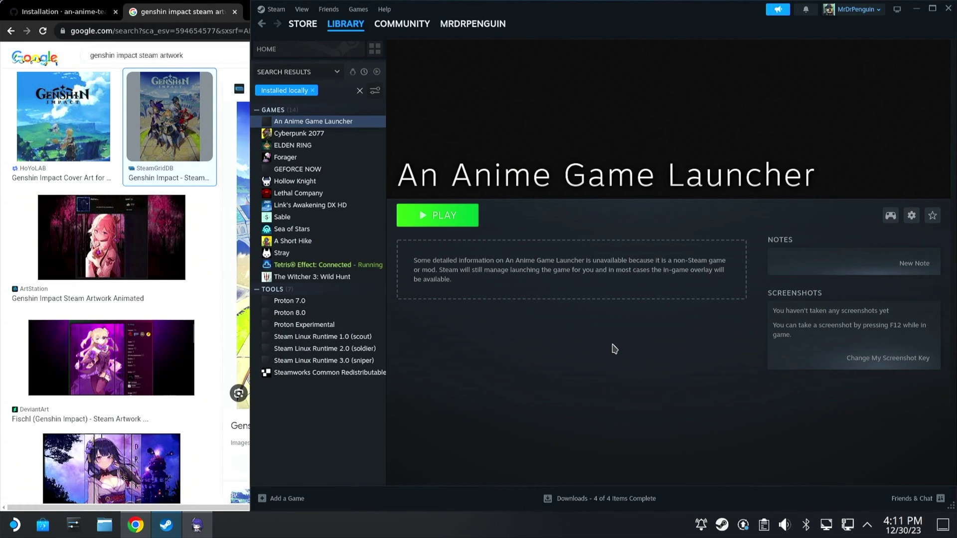
Set the downloaded c2904 PNG from the Desktop as An Anime Game Launcher's custom background.
right_click(514, 132)
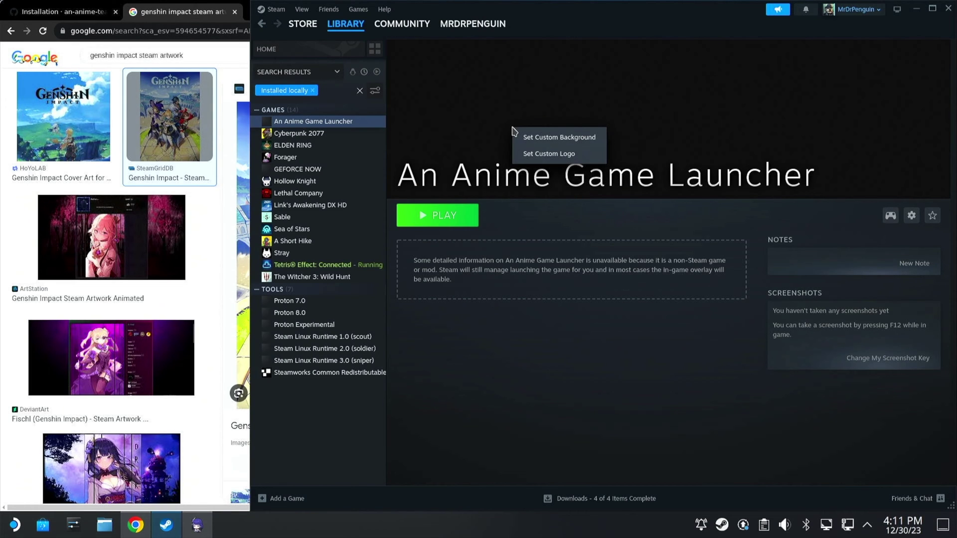
click(564, 137)
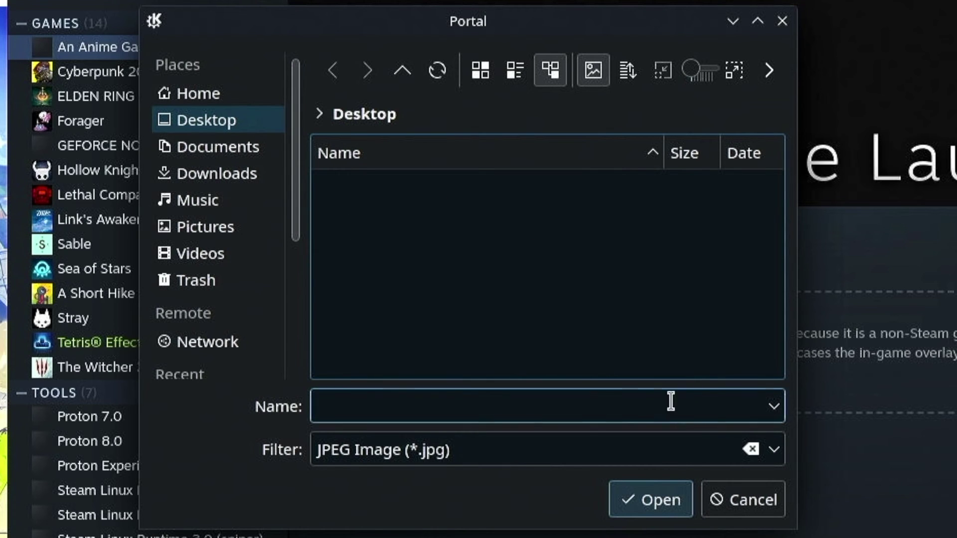
click(753, 450)
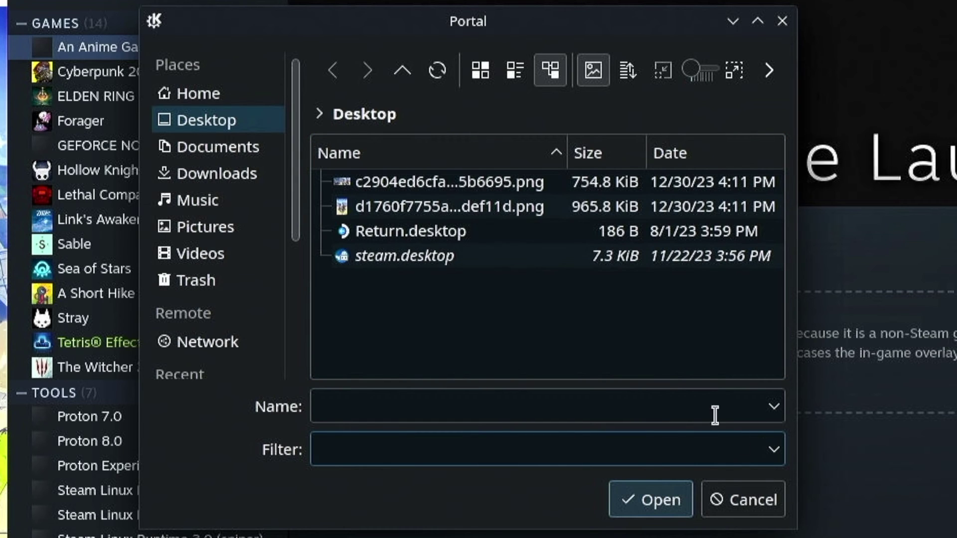
click(525, 188)
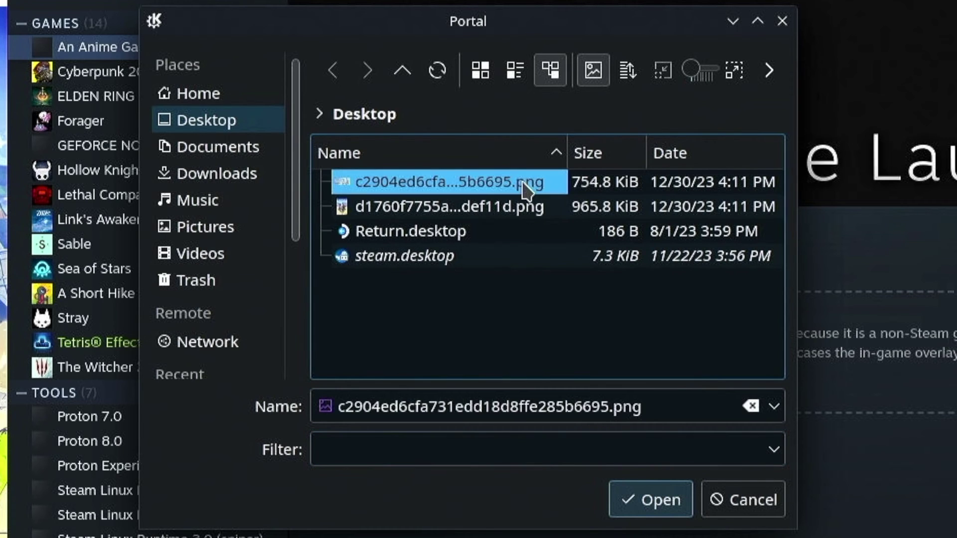
click(663, 500)
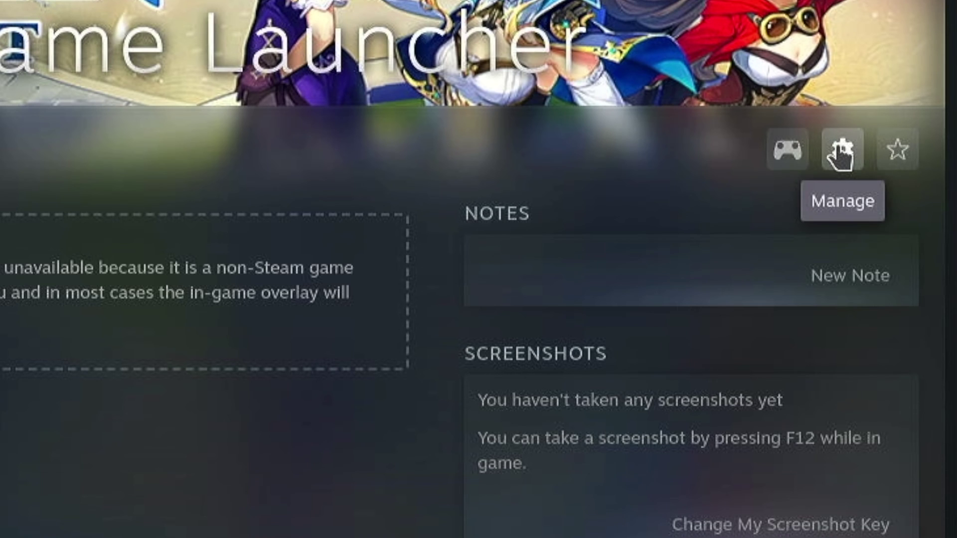
Give the shortcut the portrait d1760 Genshin cover PNG as its icon in Properties.
click(911, 214)
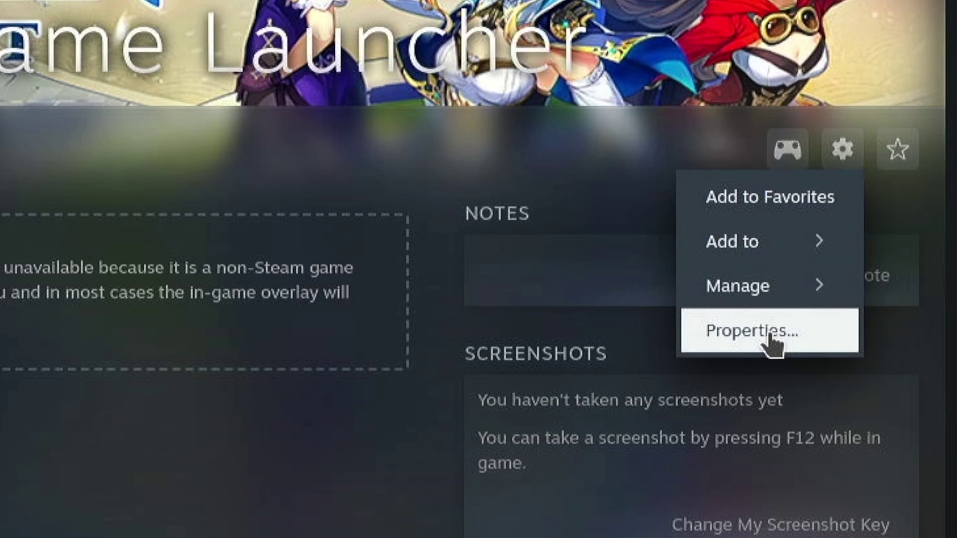
click(771, 339)
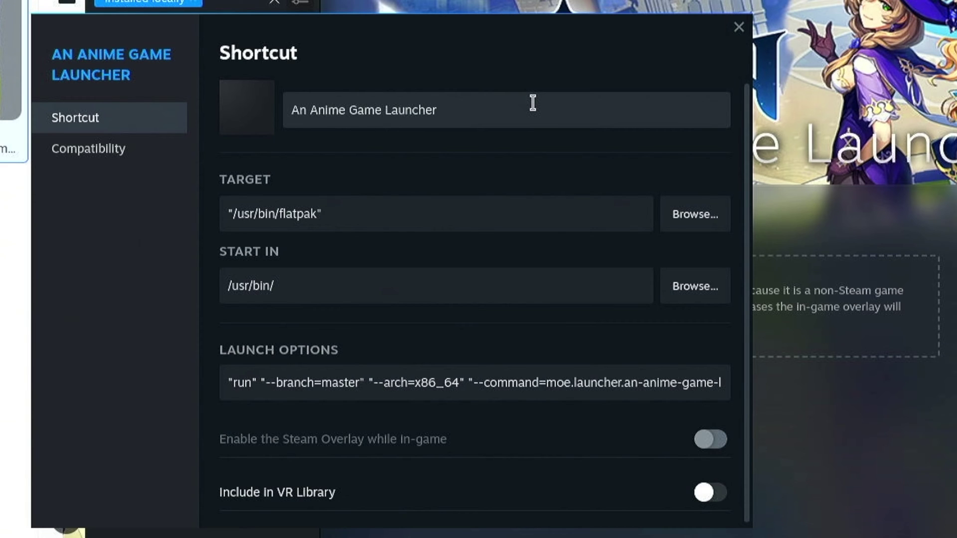
click(231, 118)
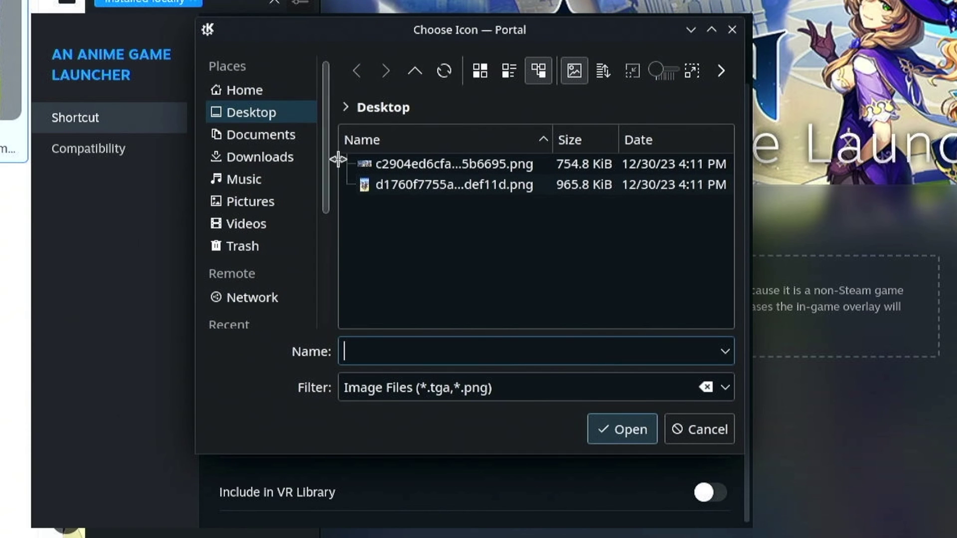
click(414, 192)
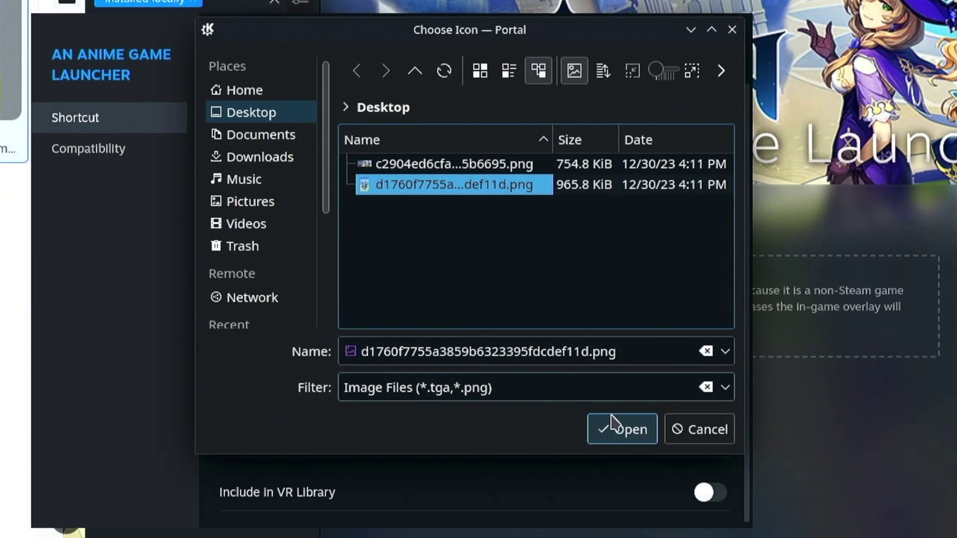
click(628, 440)
Rename the shortcut to 'Genshin Impact' and close its properties.
triple_click(486, 161)
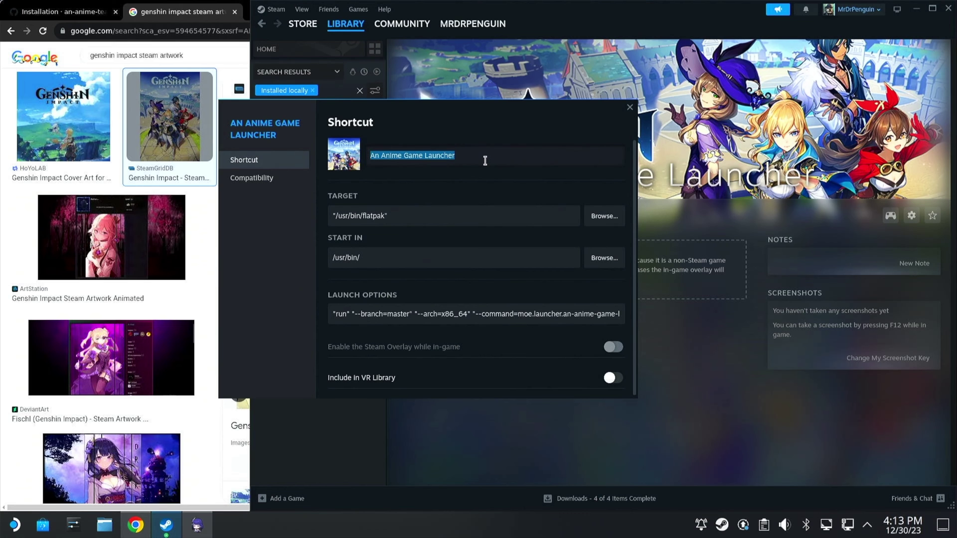
text(Gens)
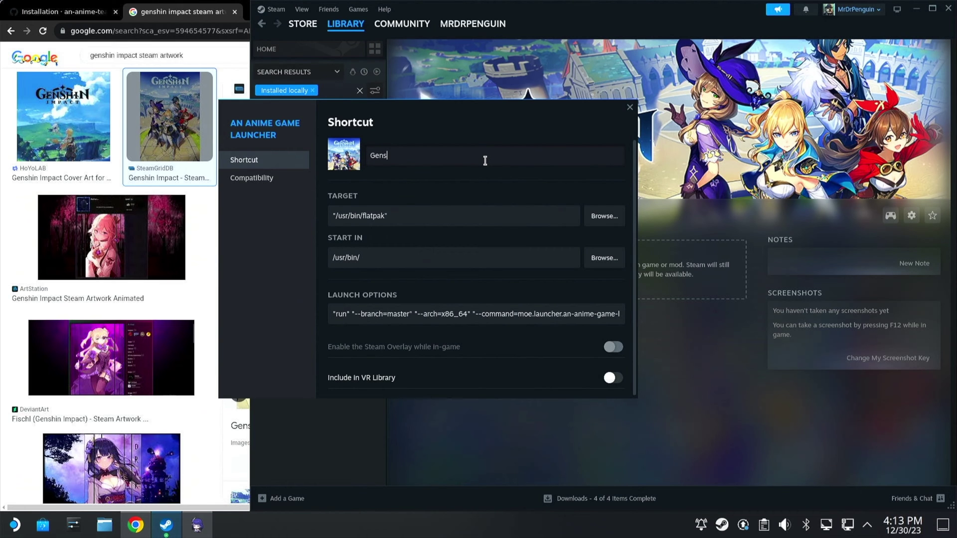
text(hin Impact)
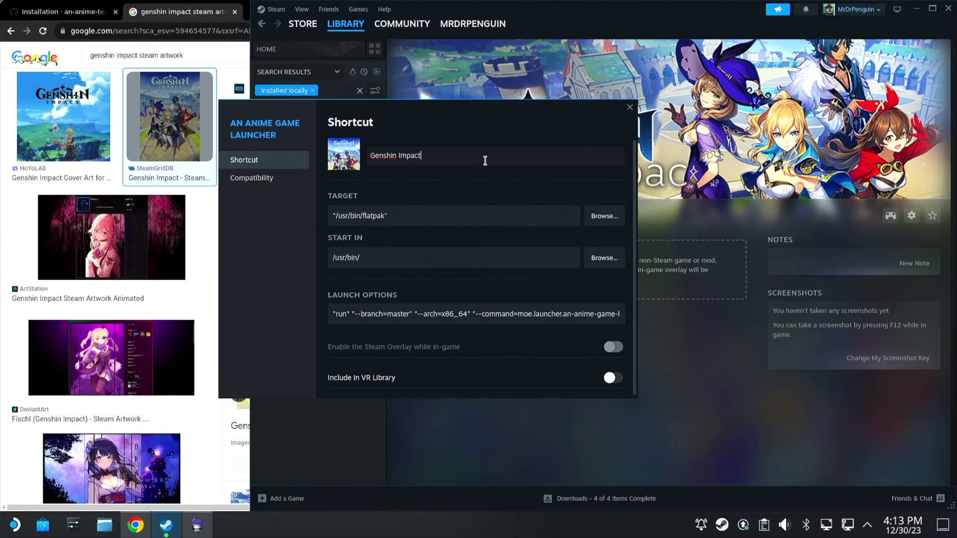
click(630, 107)
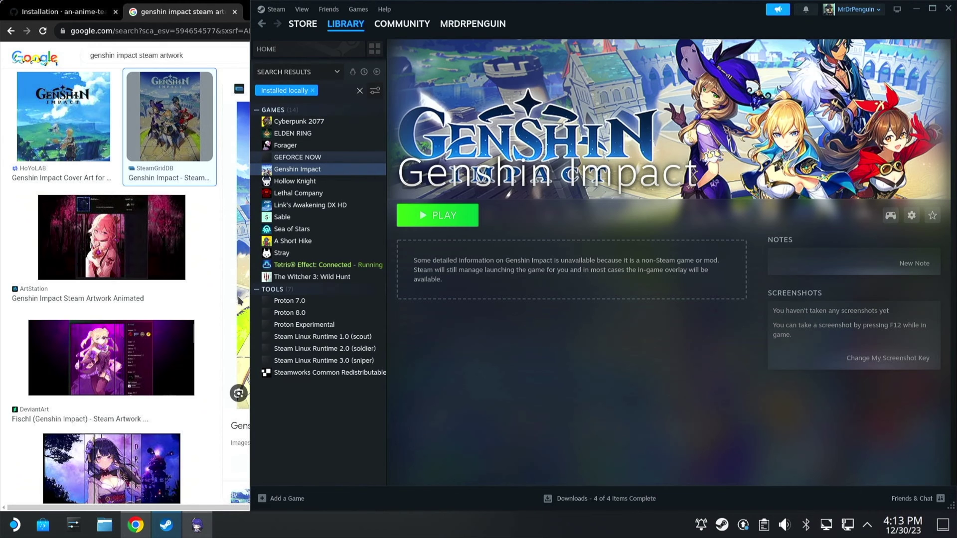
click(222, 297)
Save the wide SteamGridDB Genshin Impact banner image to the Desktop as a JPG.
key(Right)
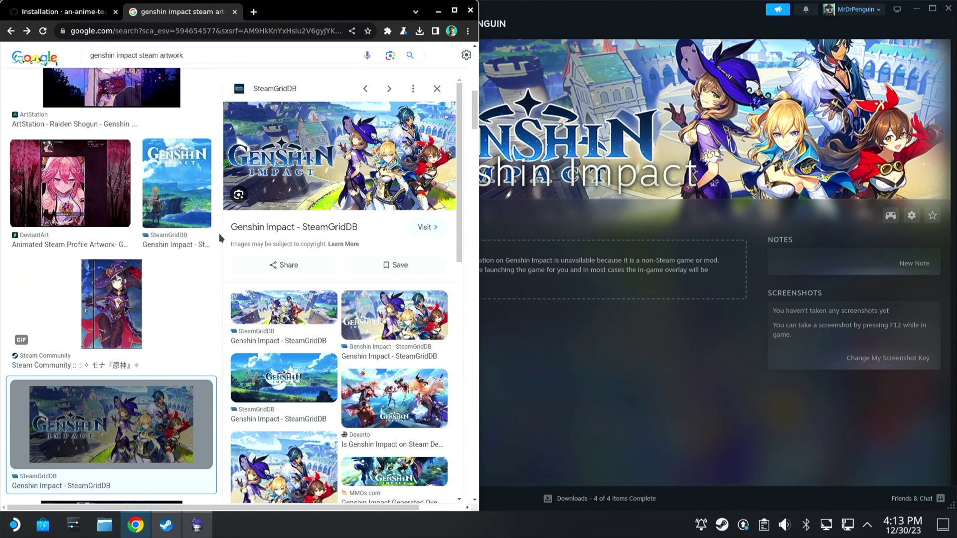
click(307, 315)
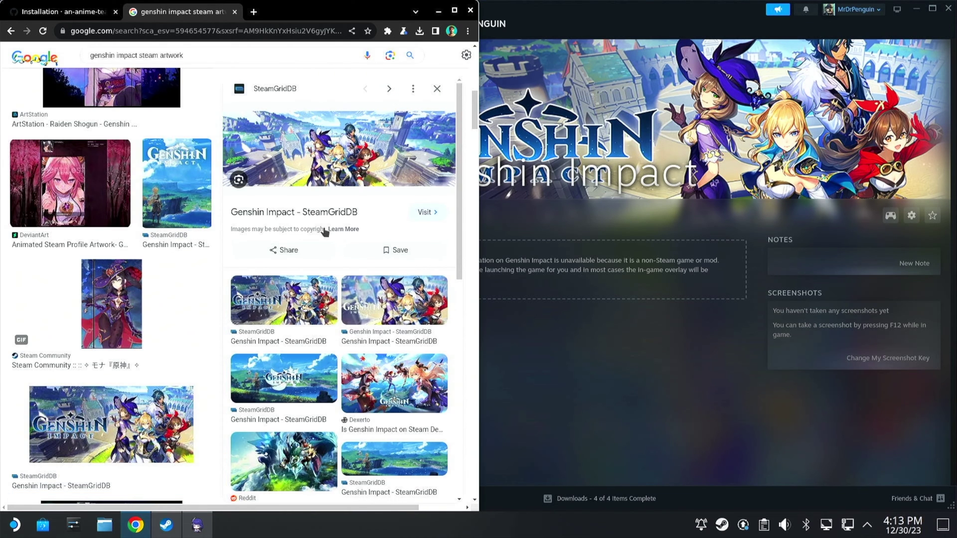
right_click(366, 153)
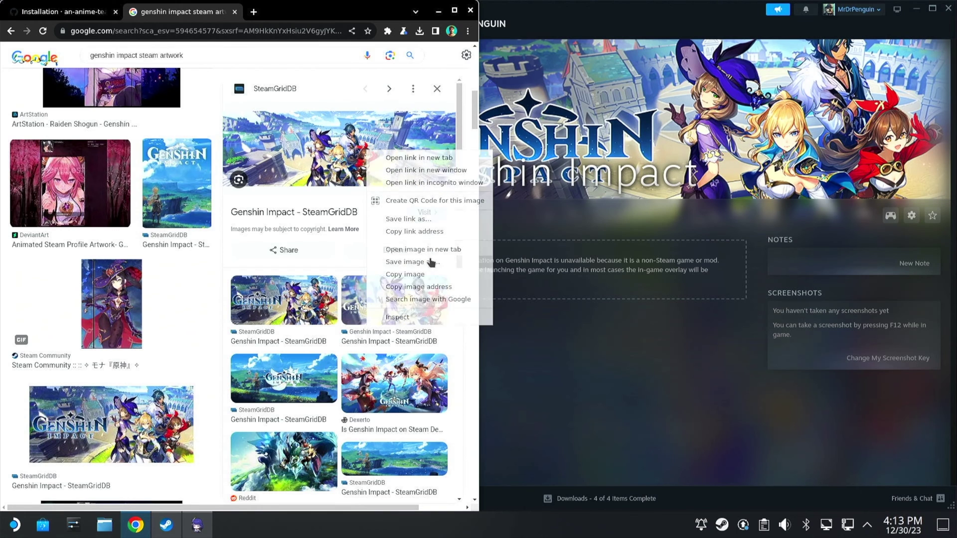
click(413, 262)
click(571, 343)
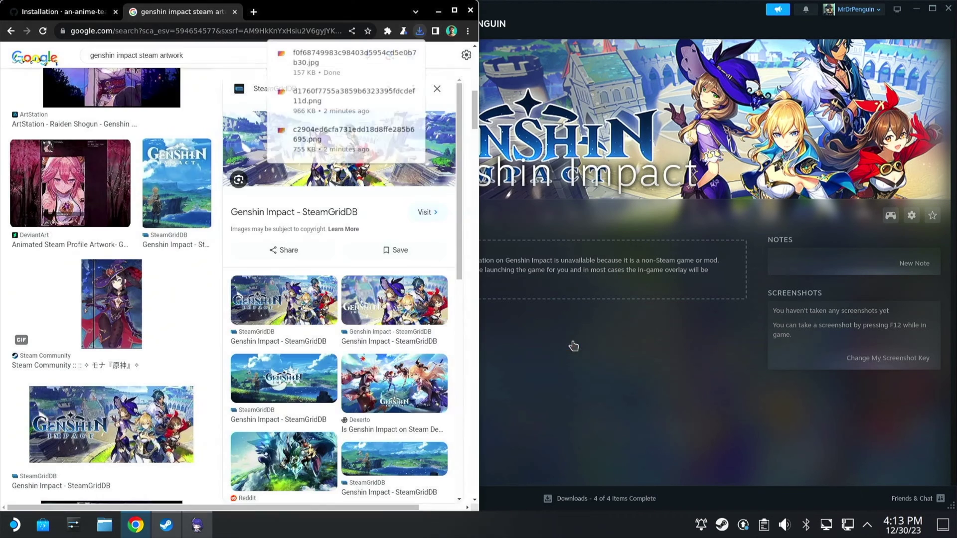
click(718, 111)
Replace the Genshin Impact header background with the new JPG banner, then close the tab and minimize Chrome.
right_click(660, 103)
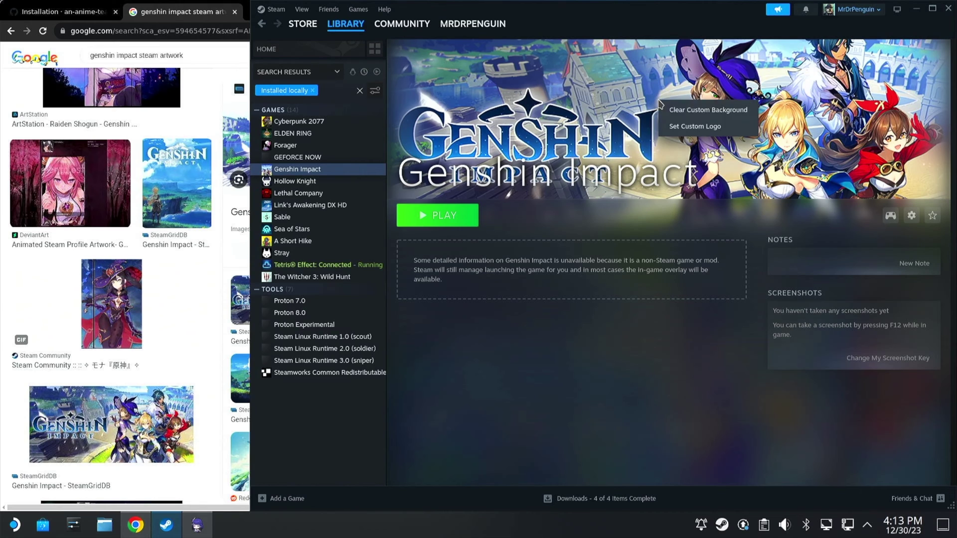
click(715, 112)
right_click(630, 105)
click(658, 119)
click(536, 187)
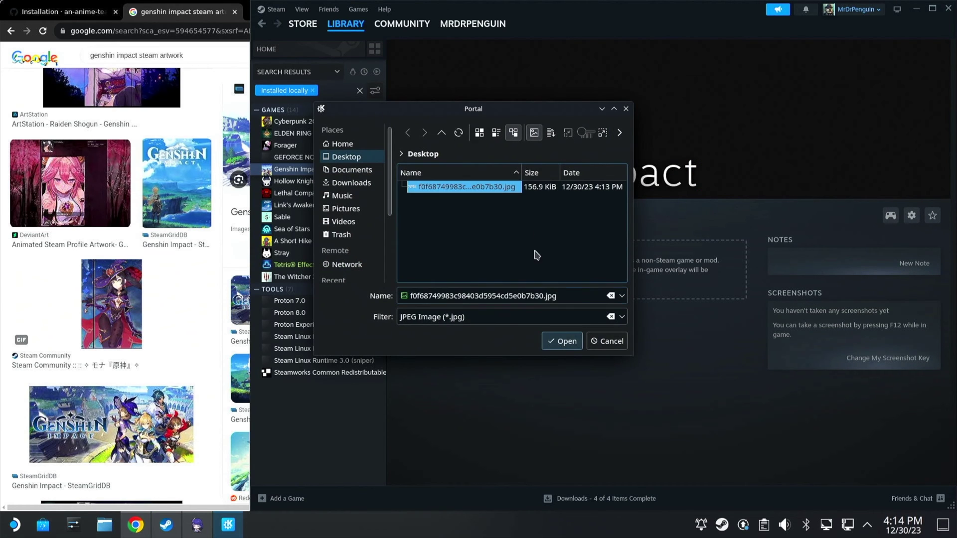
click(562, 342)
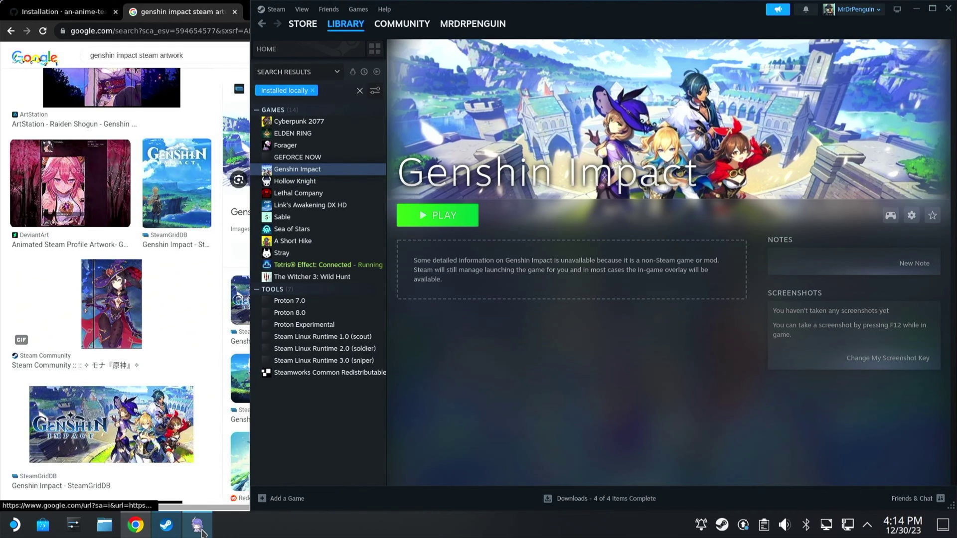
click(234, 12)
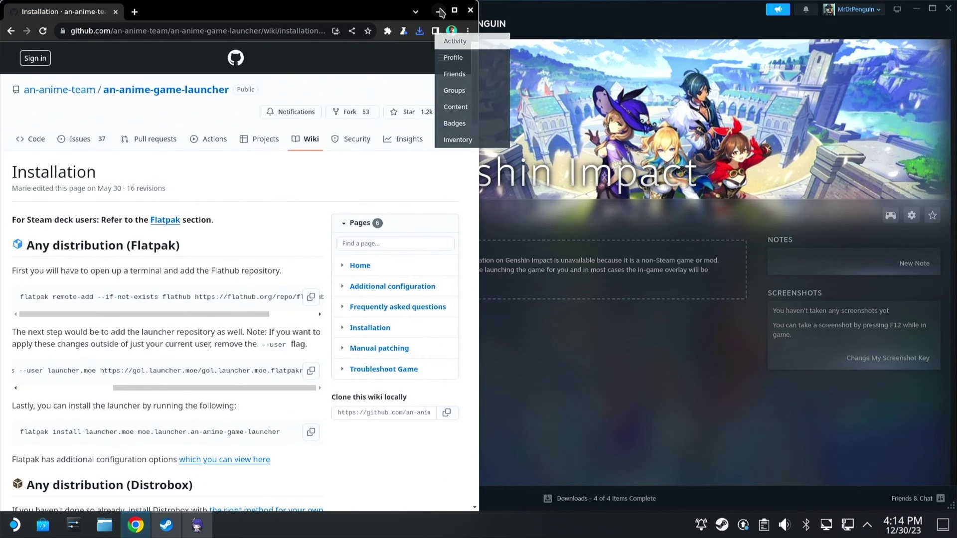
click(439, 11)
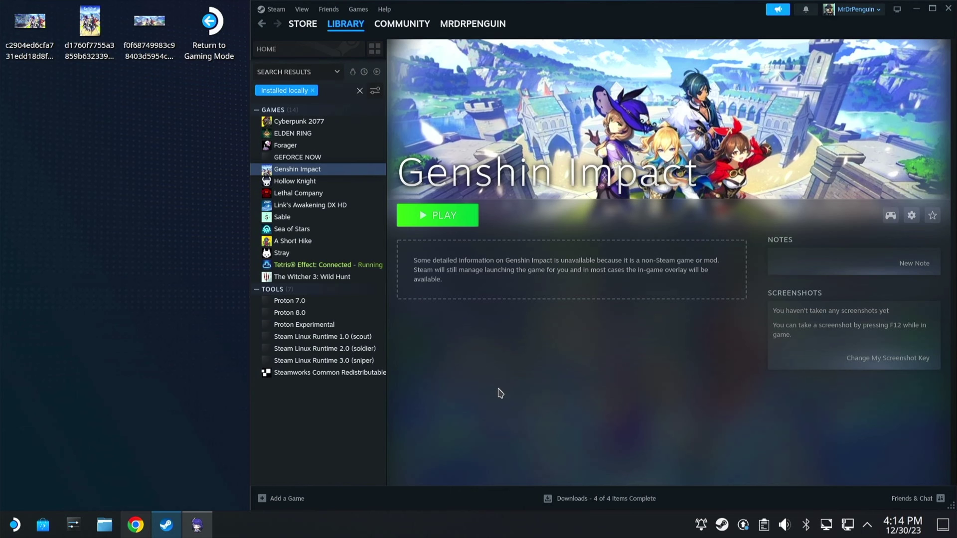
Launch Genshin Impact from An Anime Game Launcher, enter from the title screen and run forward.
click(198, 528)
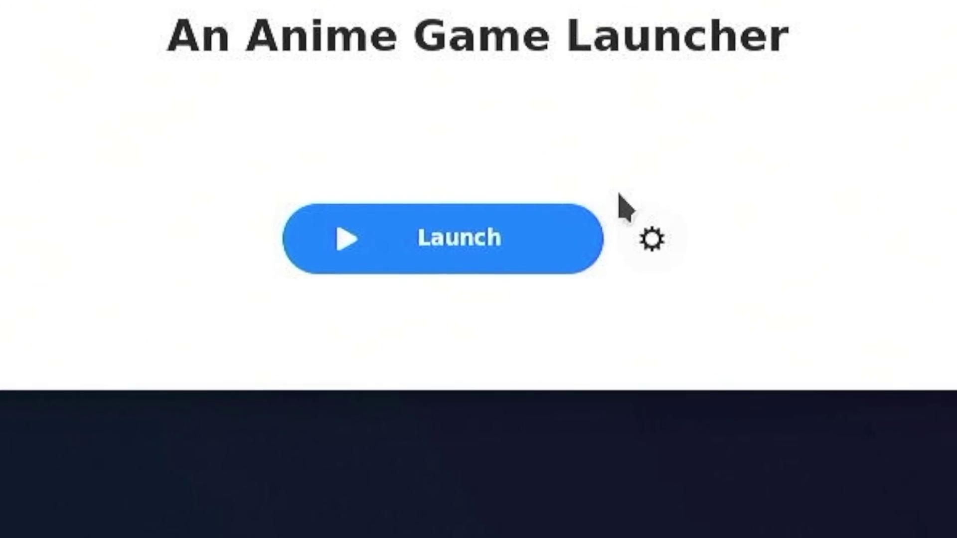
click(432, 244)
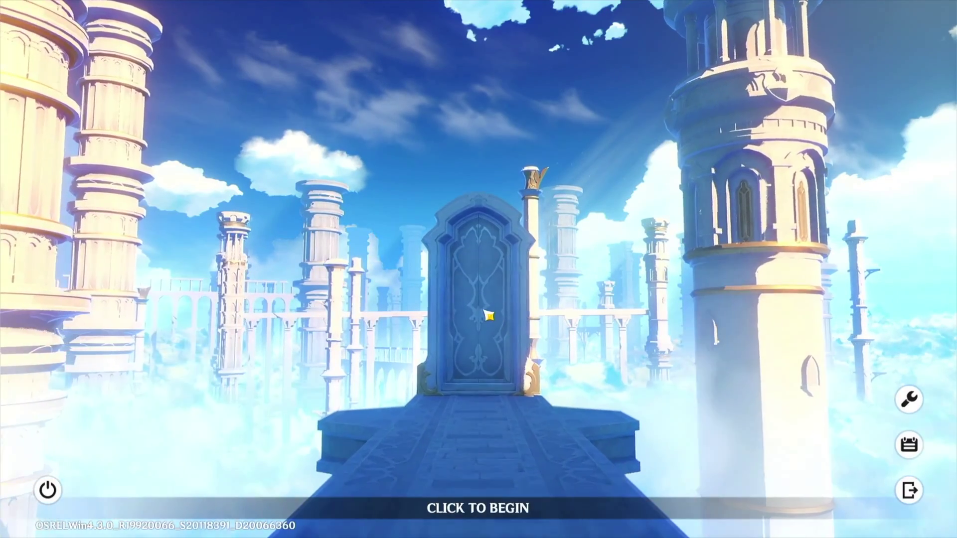
click(488, 317)
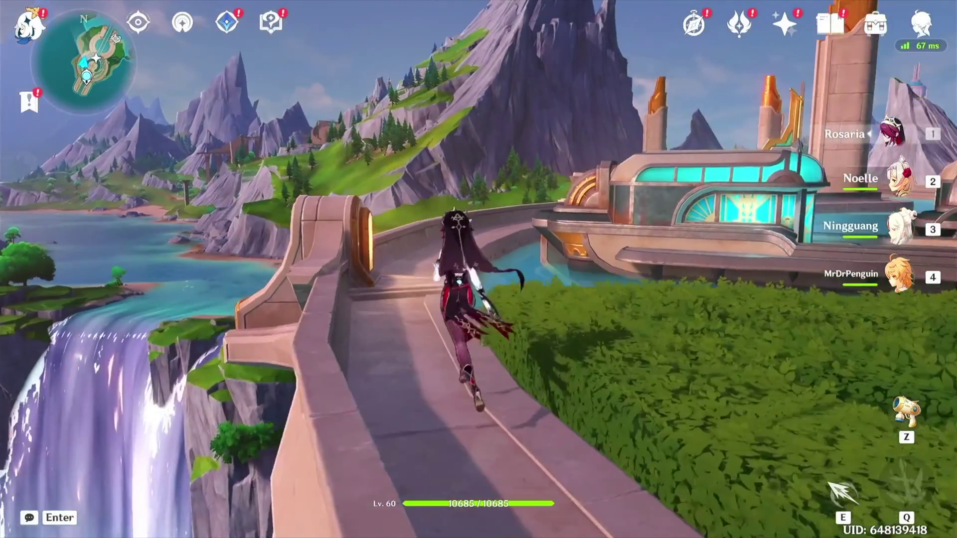
key(w)
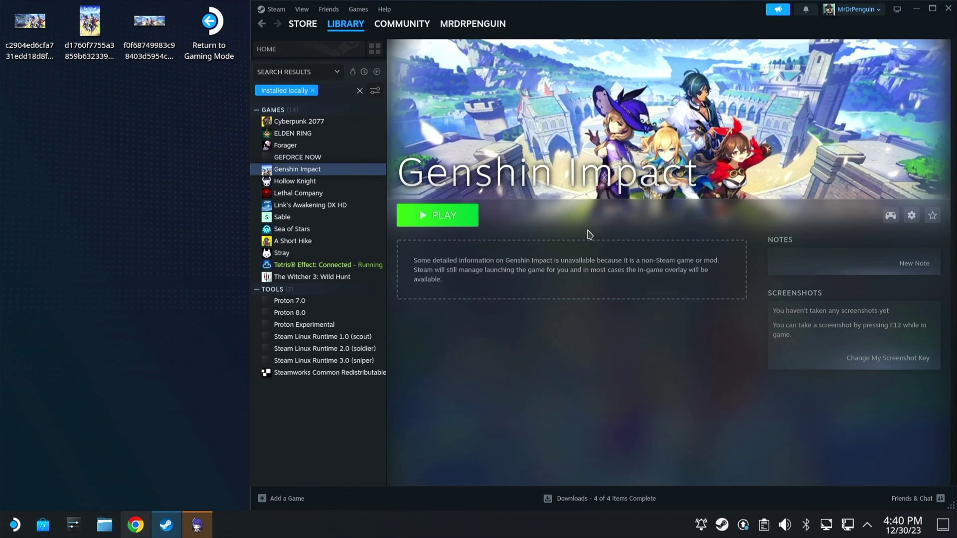
Close the launcher window, then stop the running Link's Awakening DX HD from its library page.
click(197, 526)
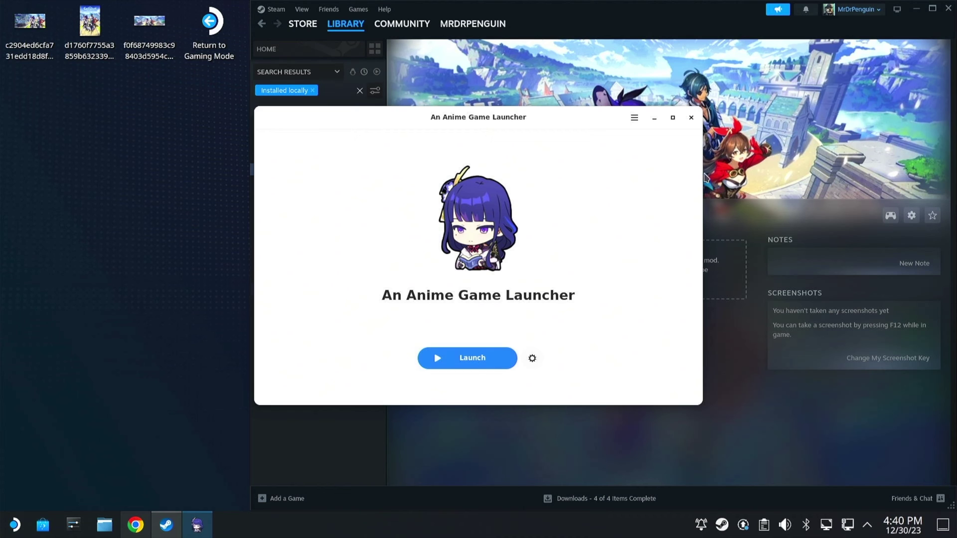
click(692, 118)
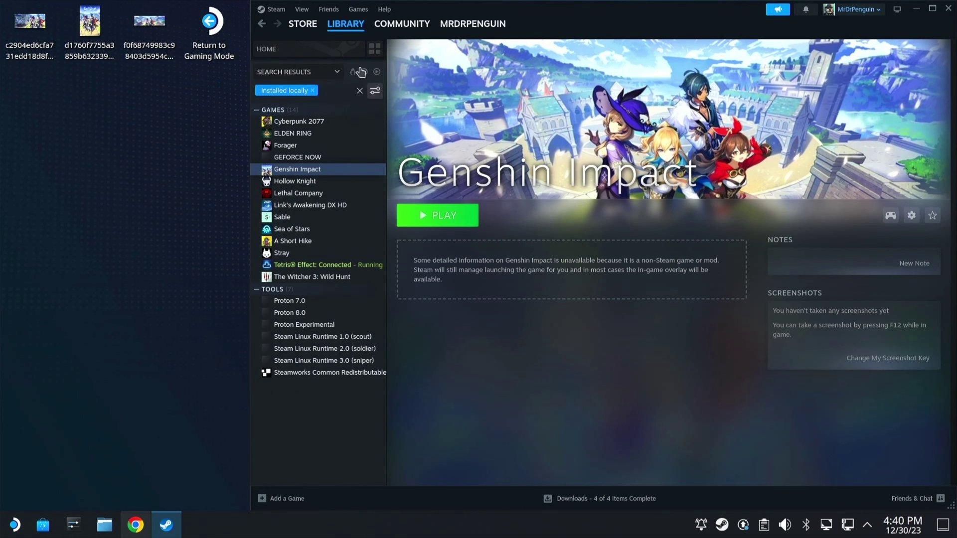
mouse_move(309, 30)
mouse_move(346, 25)
click(349, 50)
click(685, 294)
click(446, 217)
click(575, 280)
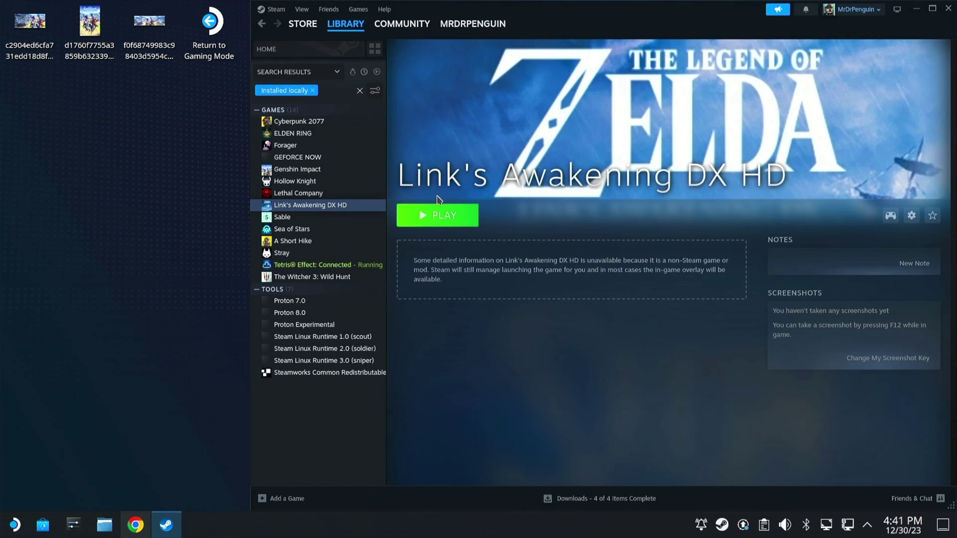
Open custom artwork selection for the Genshin Impact Recent Games tile, showing all files on the Desktop.
mouse_move(345, 25)
click(349, 50)
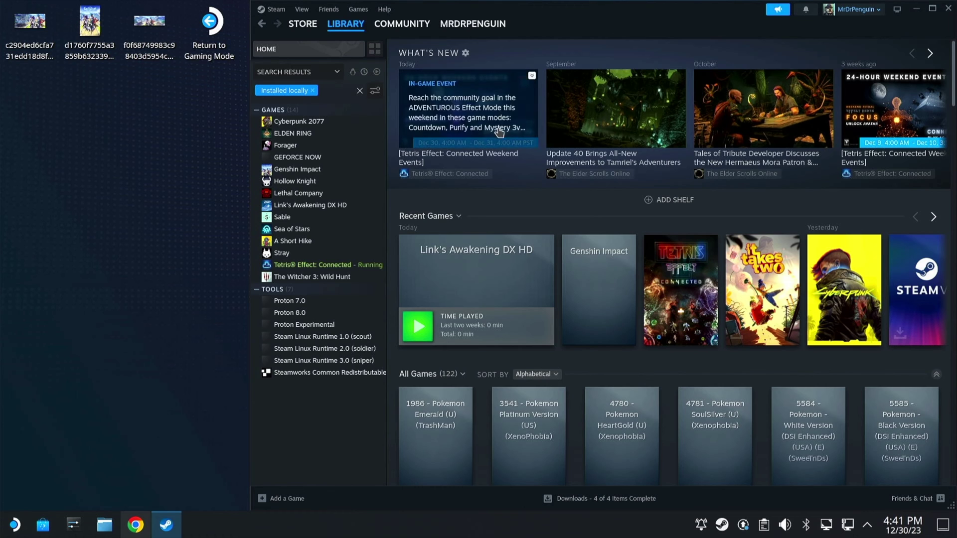
right_click(591, 277)
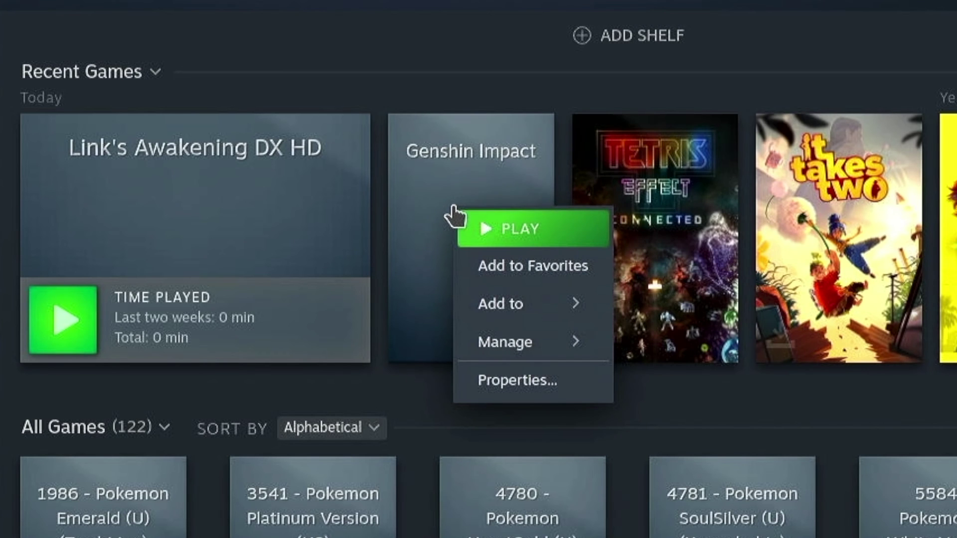
mouse_move(643, 322)
mouse_move(552, 345)
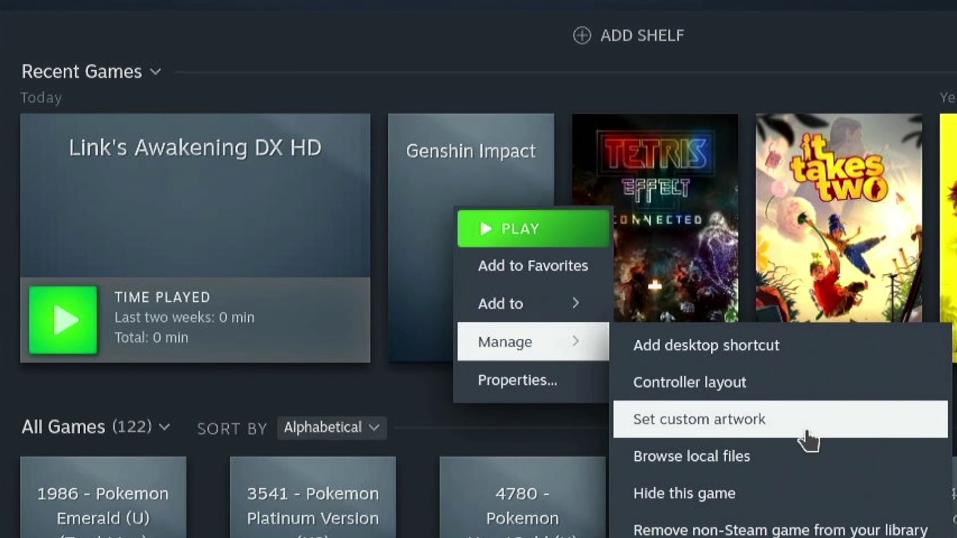
click(780, 423)
click(497, 298)
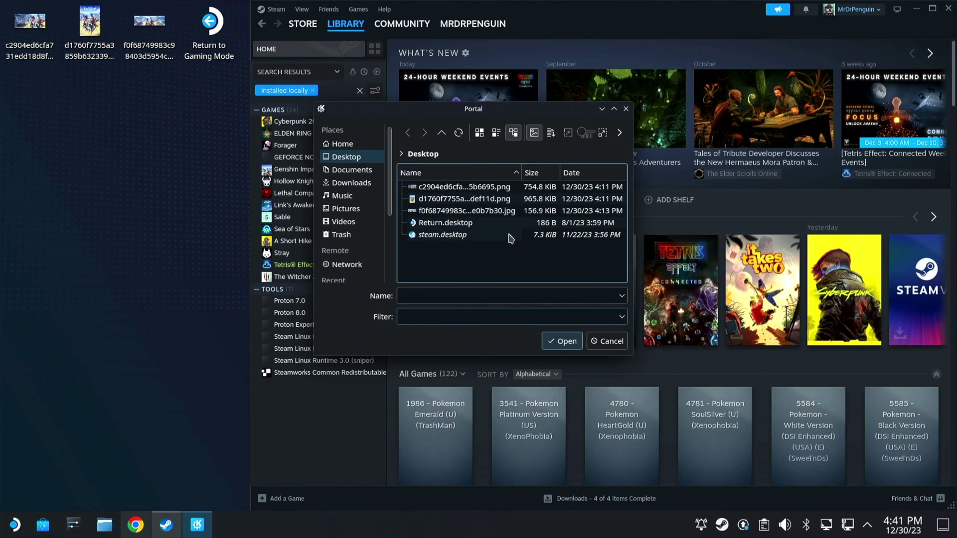